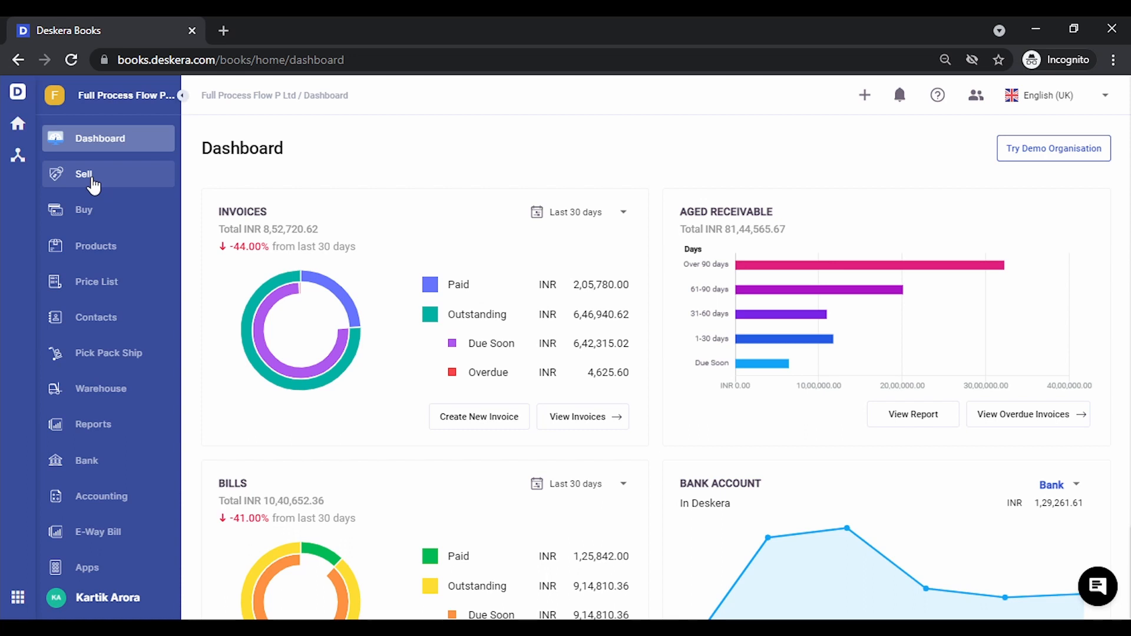
- Start a new invoice from the sell records
left_click(88, 176)
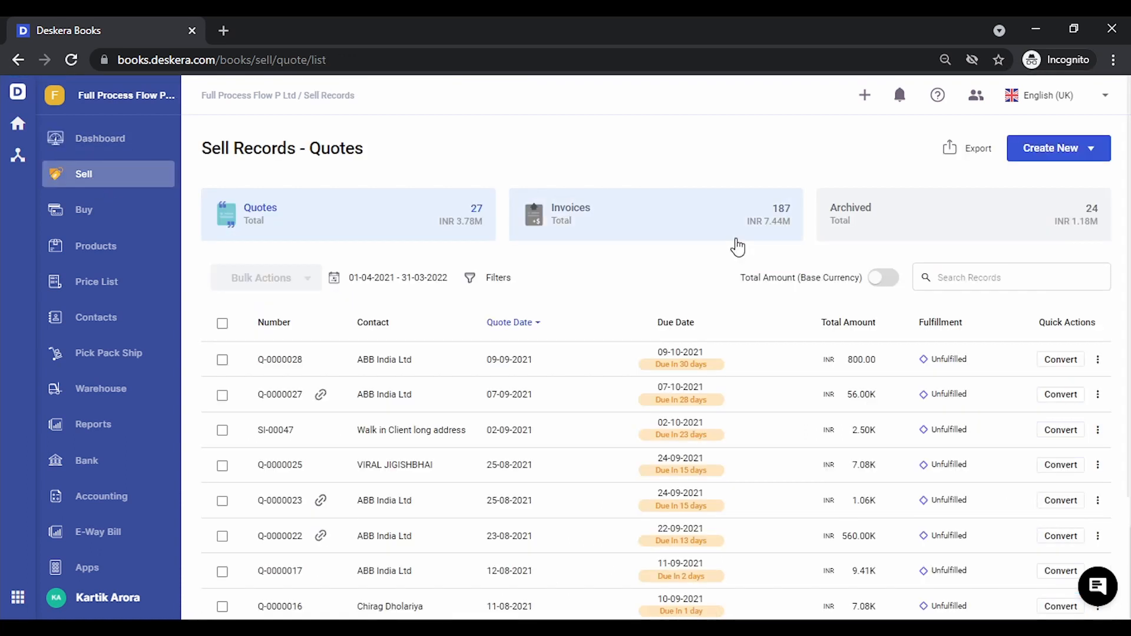
left_click(1090, 155)
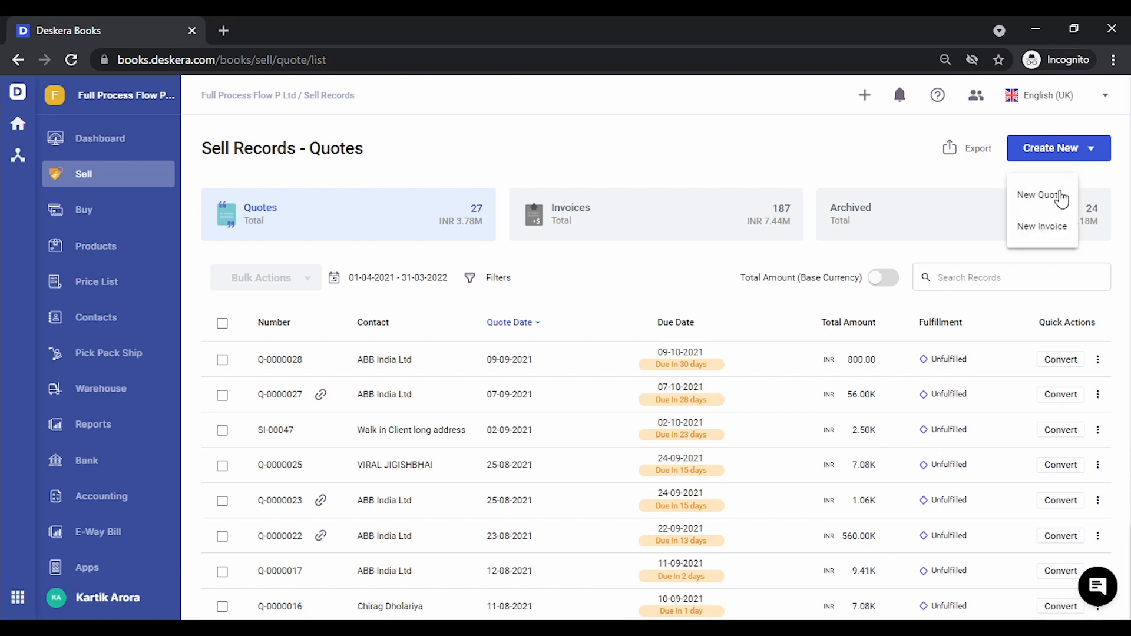
left_click(1041, 230)
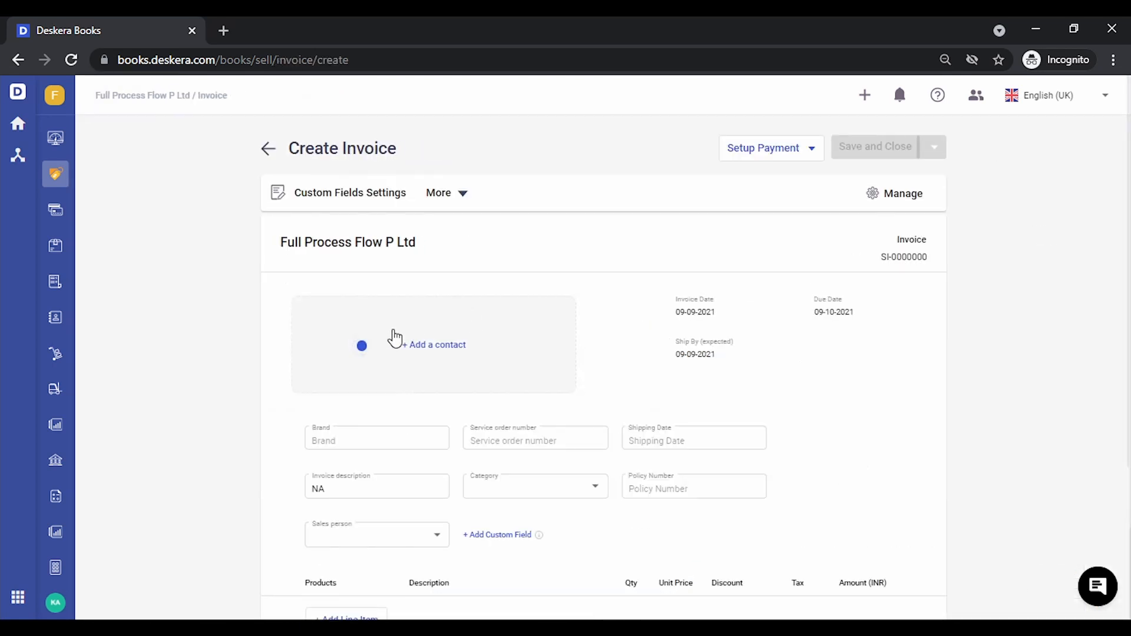
- Look up "abb" and choose ABB India Ltd as the invoice contact
left_click(394, 338)
type("abb")
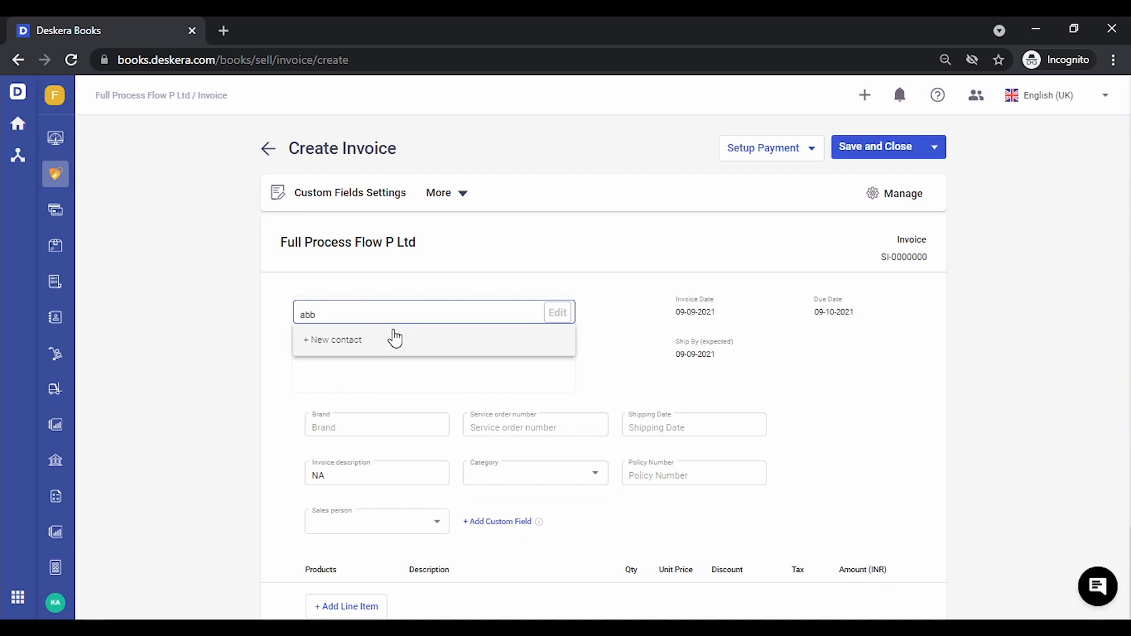
key("Down")
key("Down")
key("Return")
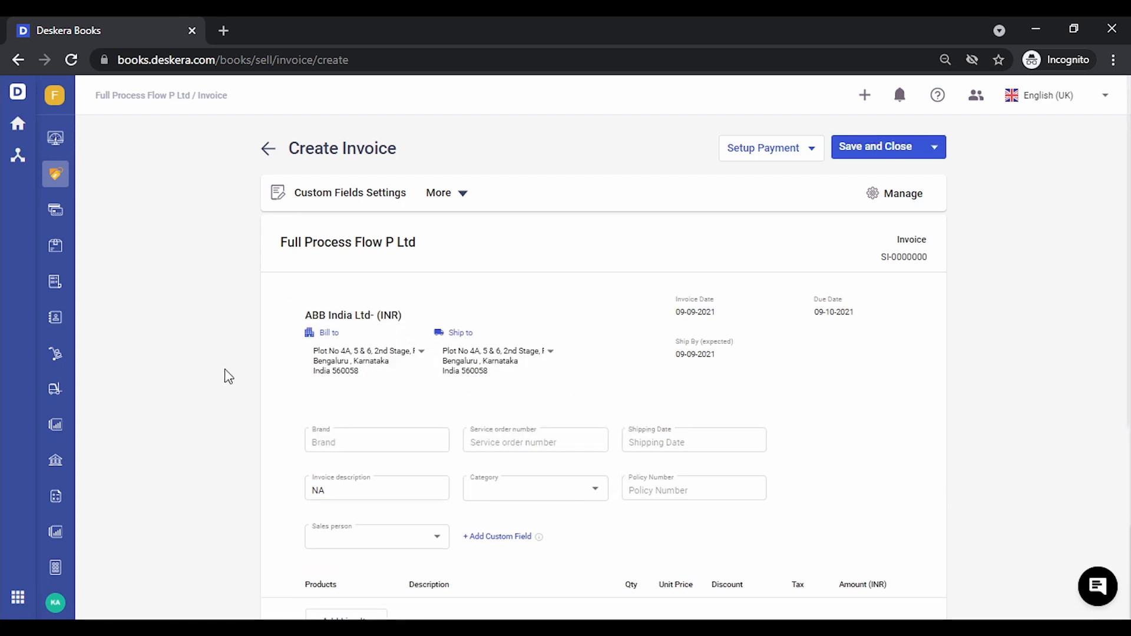
- Add a line item to the invoice with the product Wireless Keyboard with Touchpad
scroll(225, 377, "down", 4)
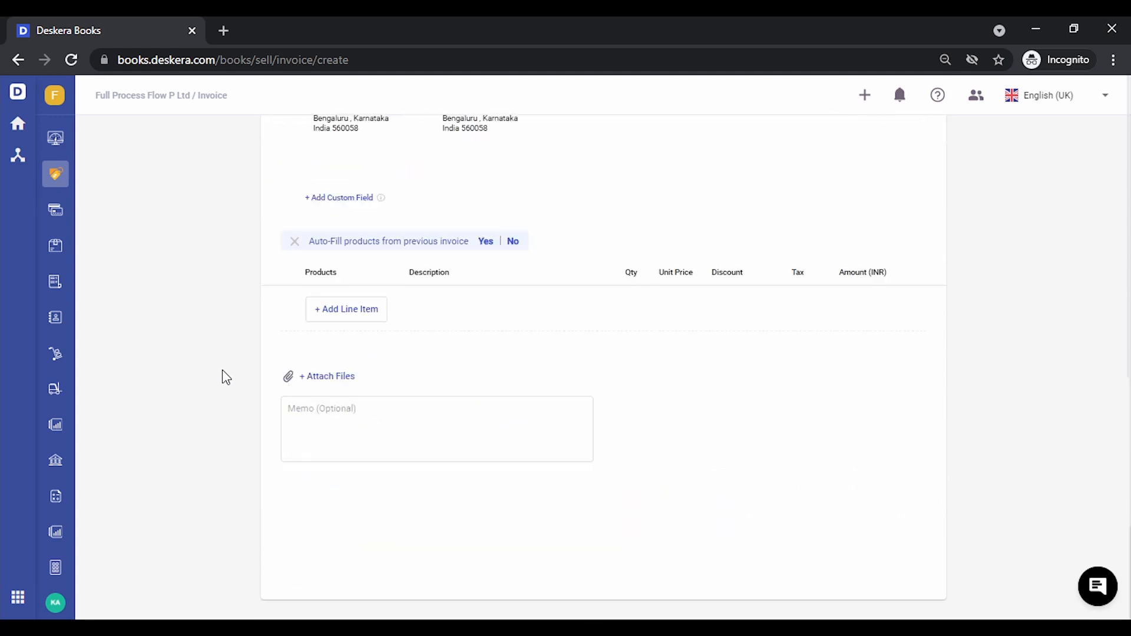
left_click(340, 317)
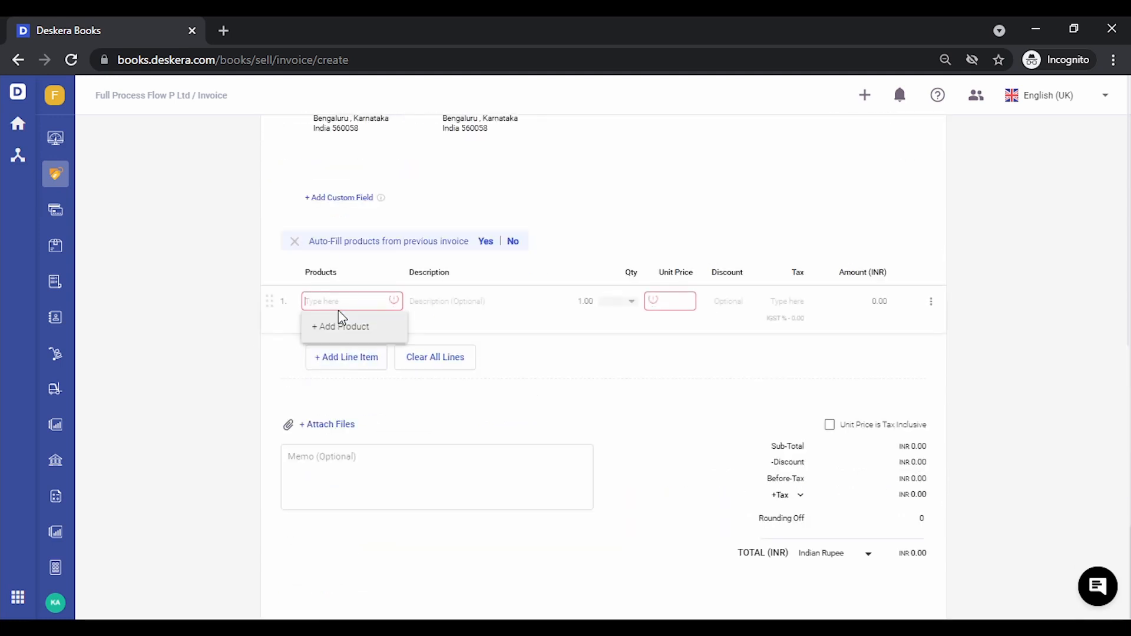
type("wire")
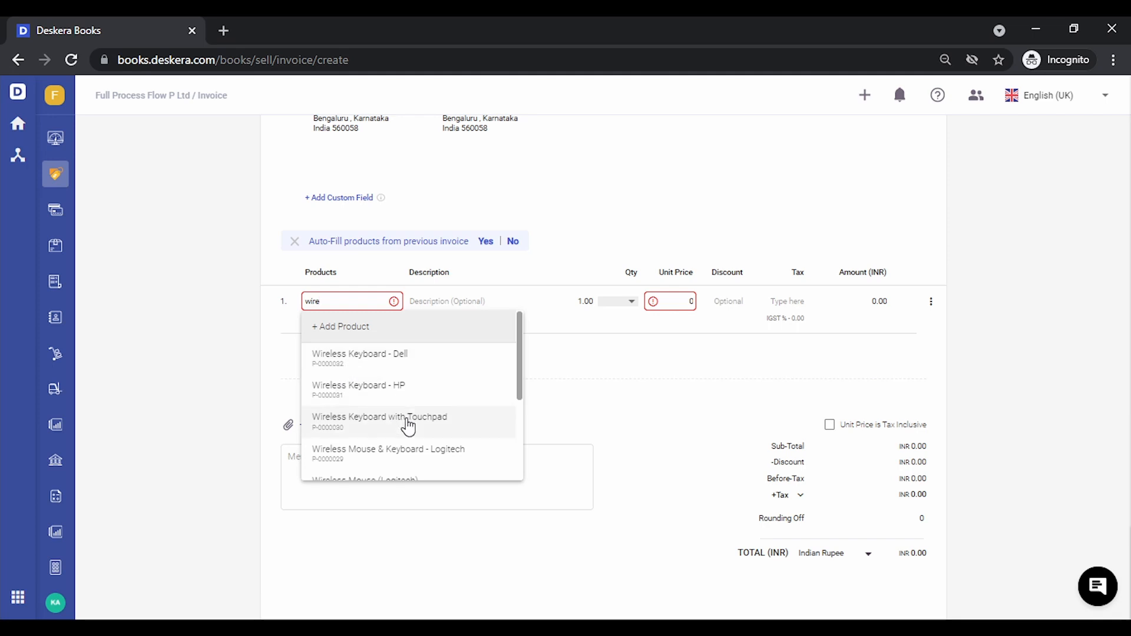
left_click(408, 425)
- Make the custom fields Brand, Category, Sales person and Project visible on the invoice and save the custom field settings
scroll(641, 421, "up", 4)
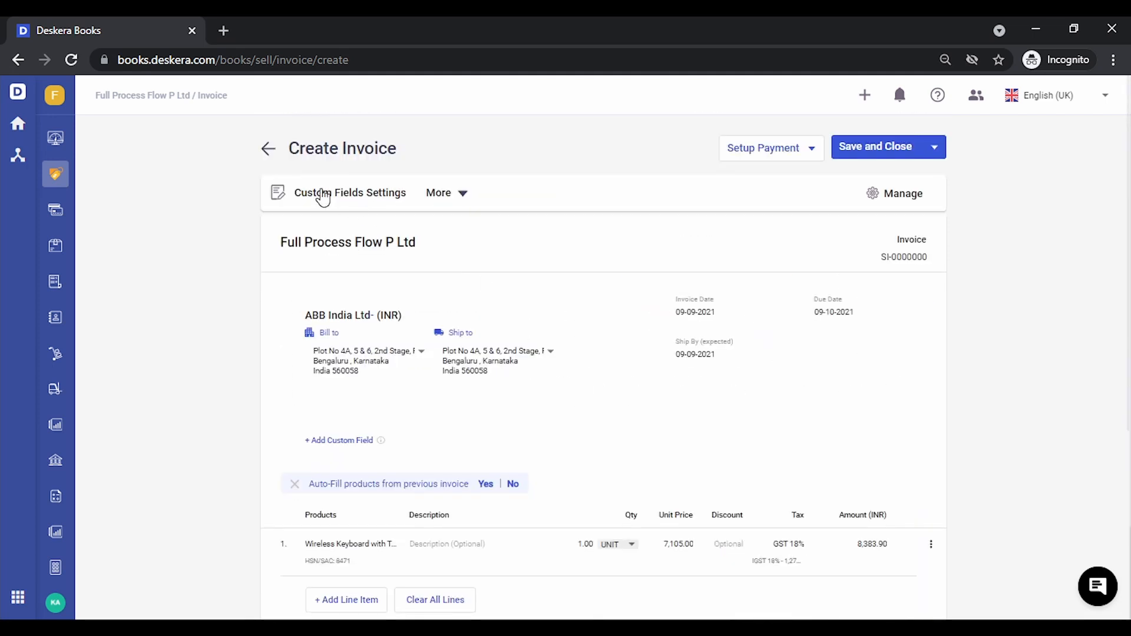
left_click(323, 194)
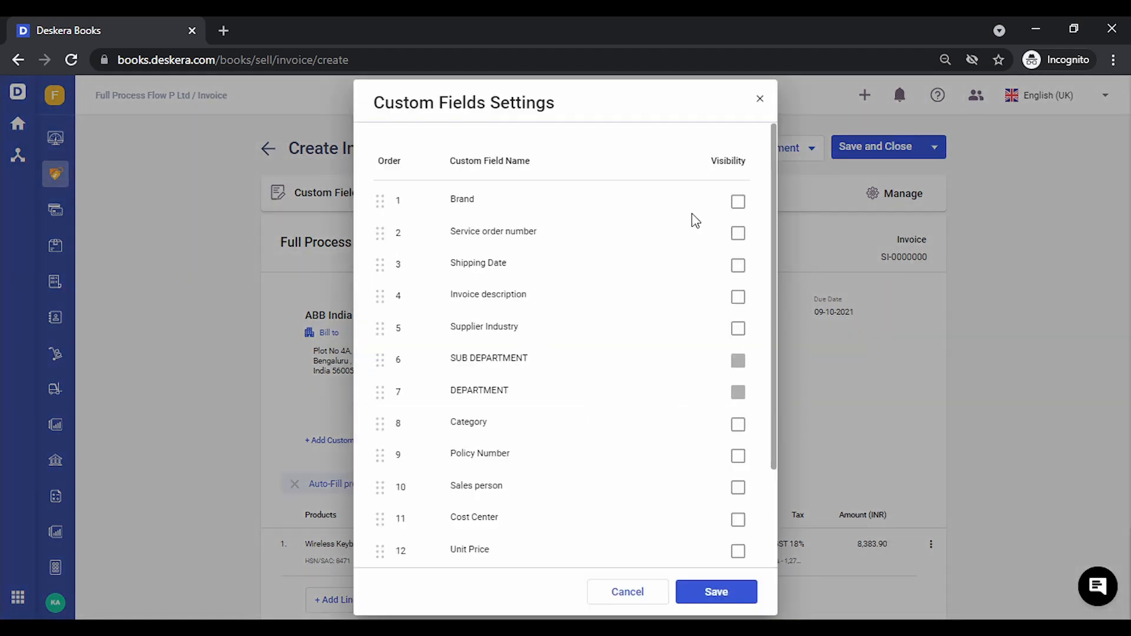
left_click(738, 202)
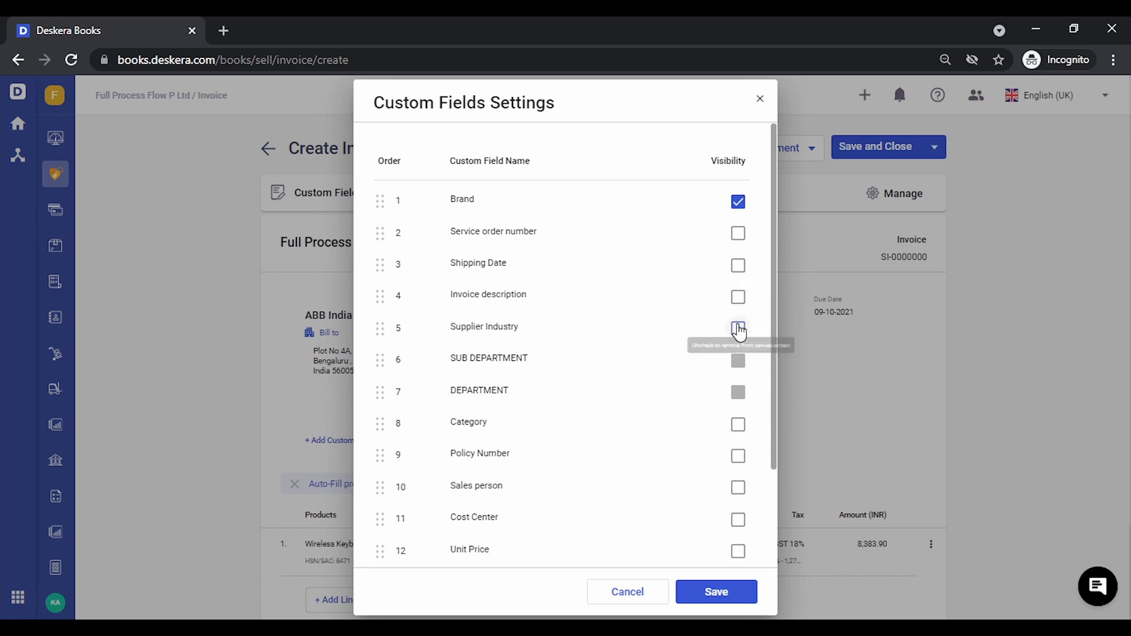
scroll(738, 330, "down", 2)
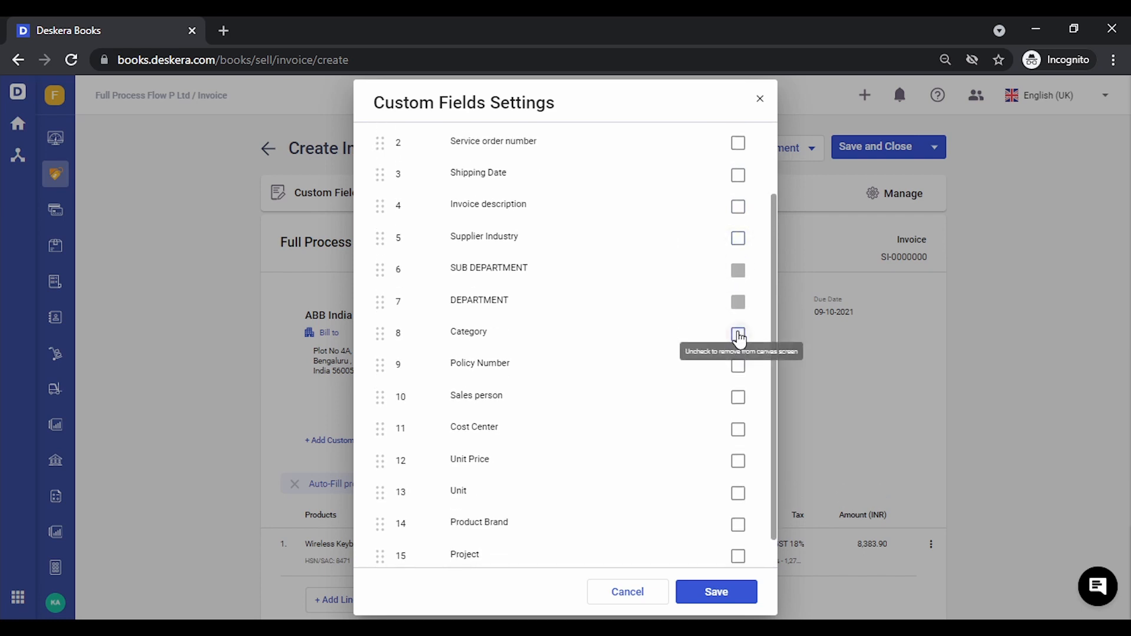
left_click(738, 334)
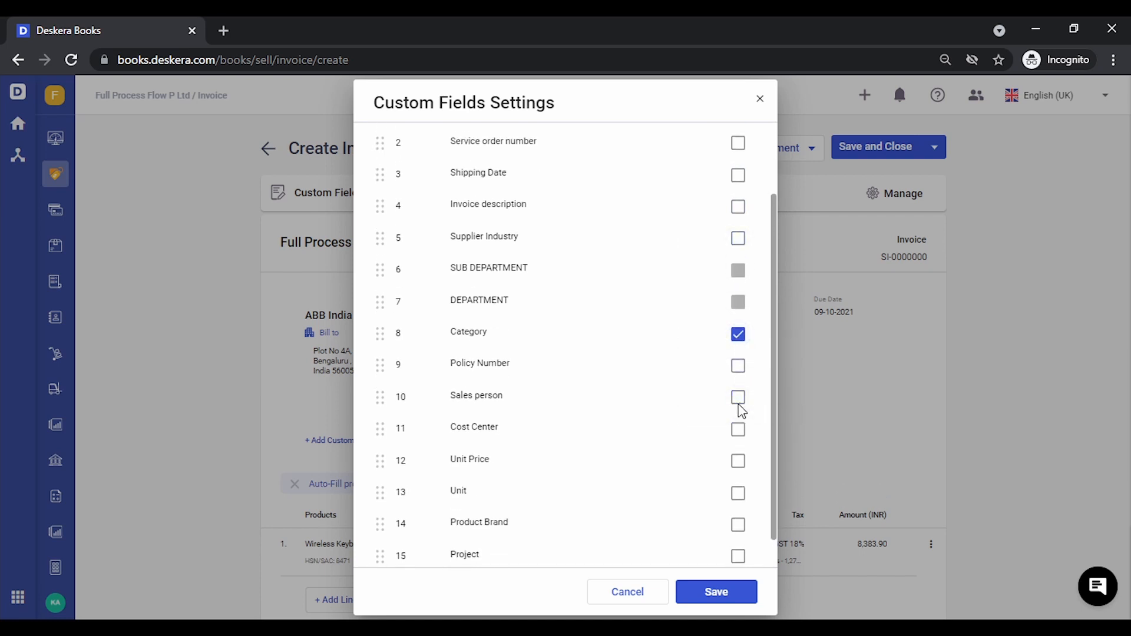
left_click(737, 399)
scroll(740, 404, "down", 1)
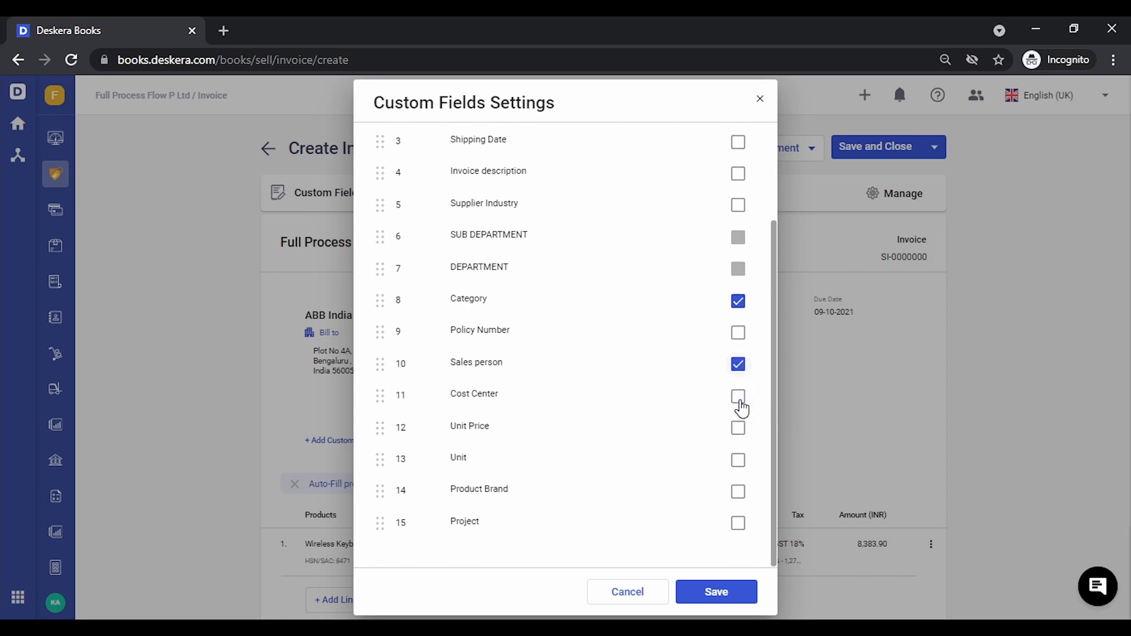
left_click(739, 524)
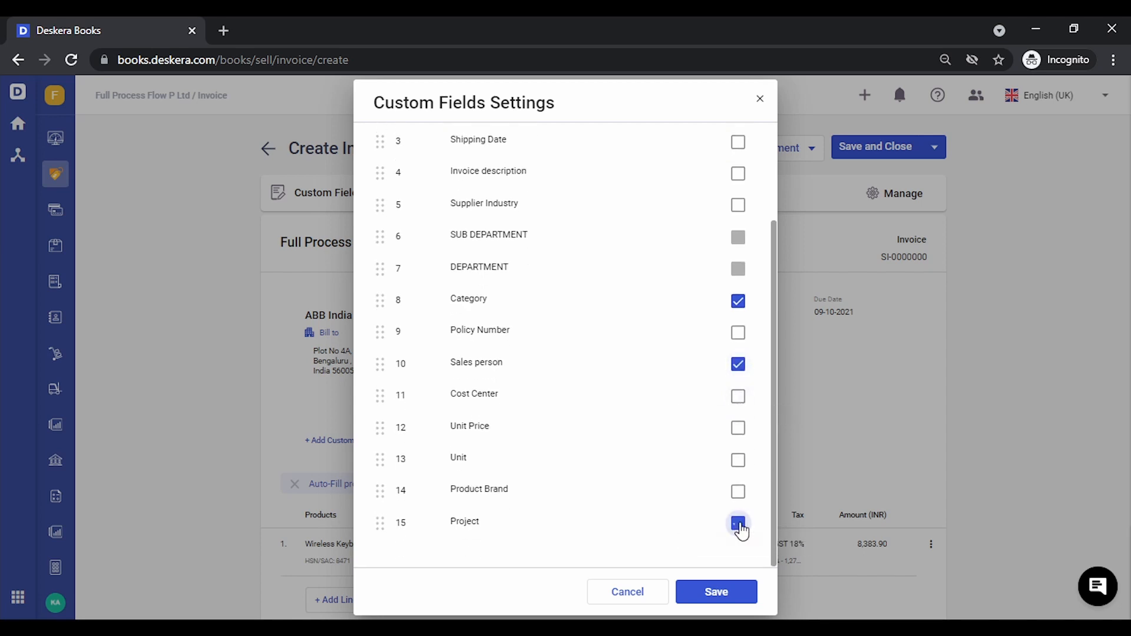
left_click(729, 591)
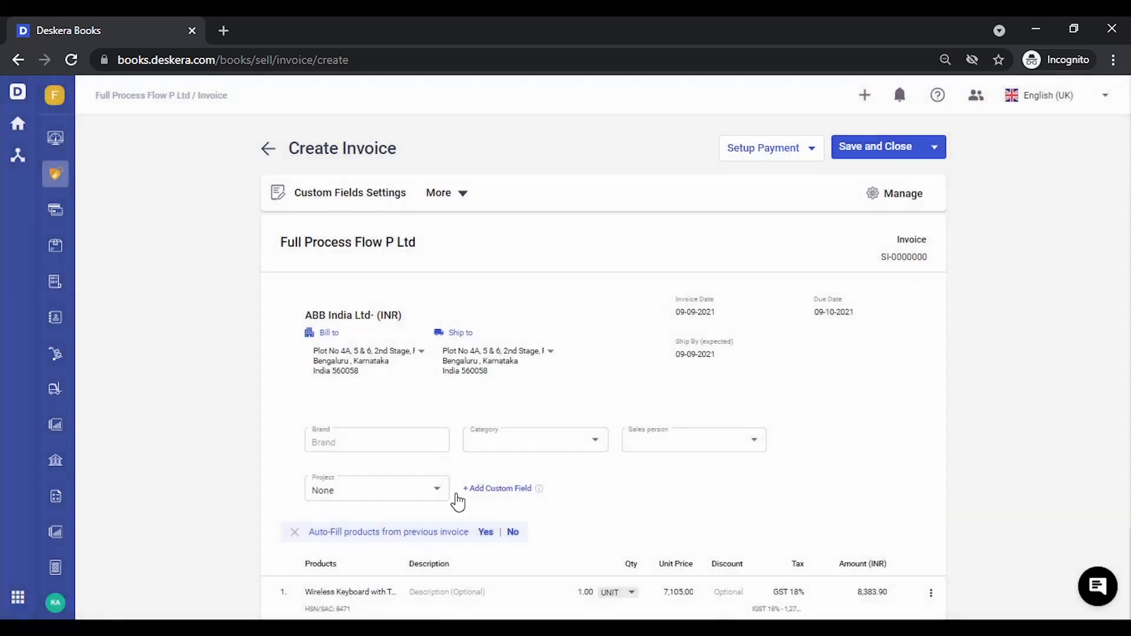
- Fill in the custom fields with brand HP, category Danfoss AC Drives, the sales person's name and Project 1
scroll(492, 474, "down", 2)
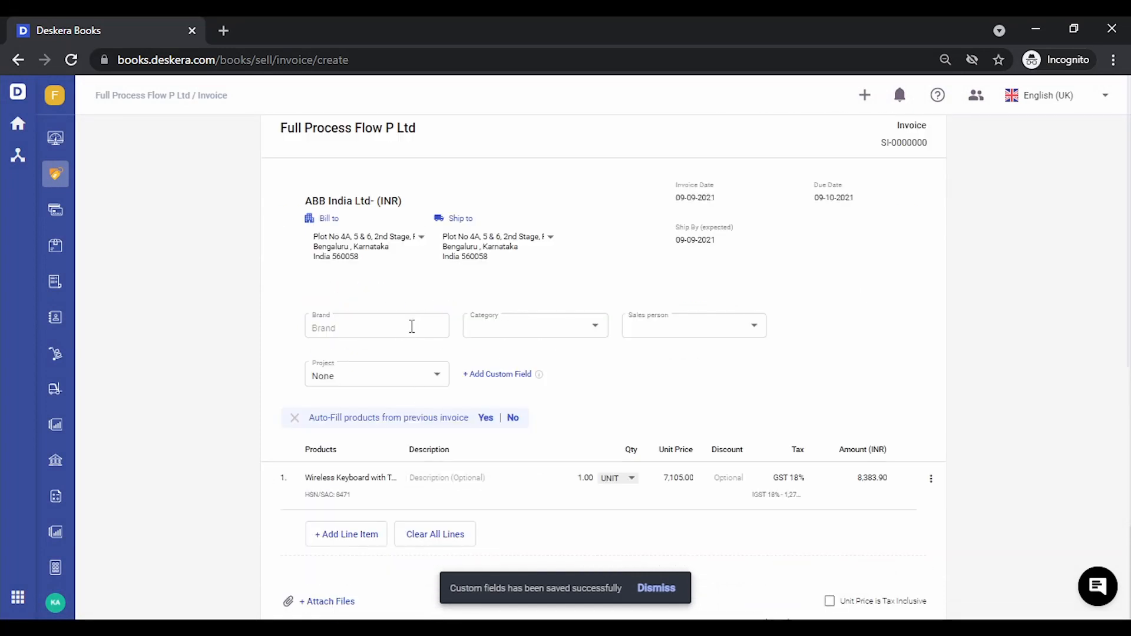
left_click(412, 326)
type("HP")
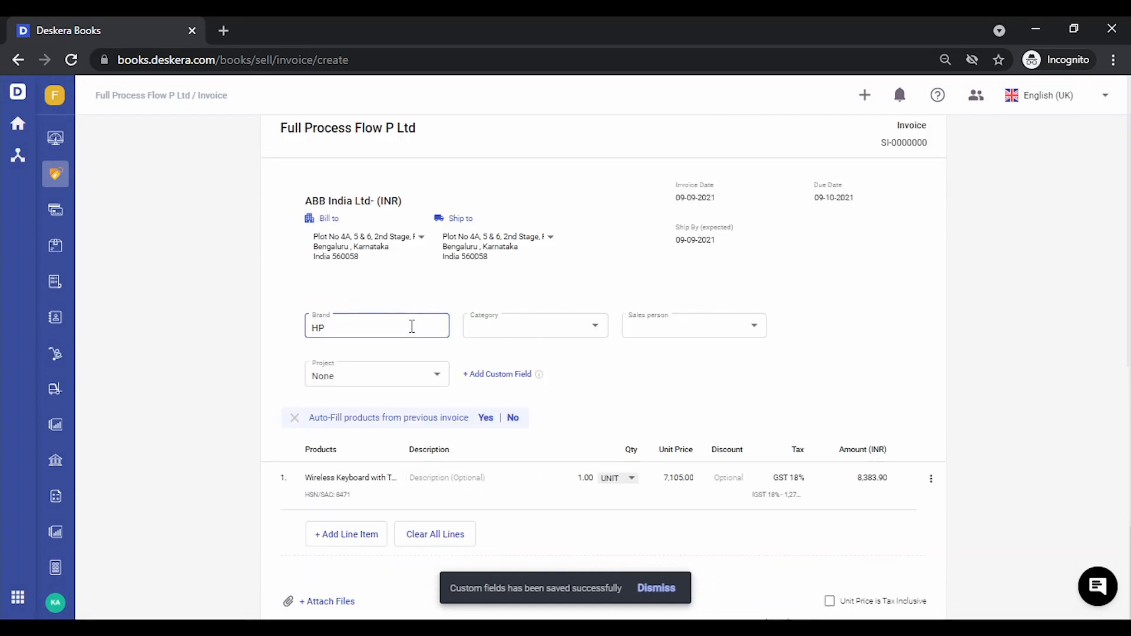
key("Tab")
key("Down")
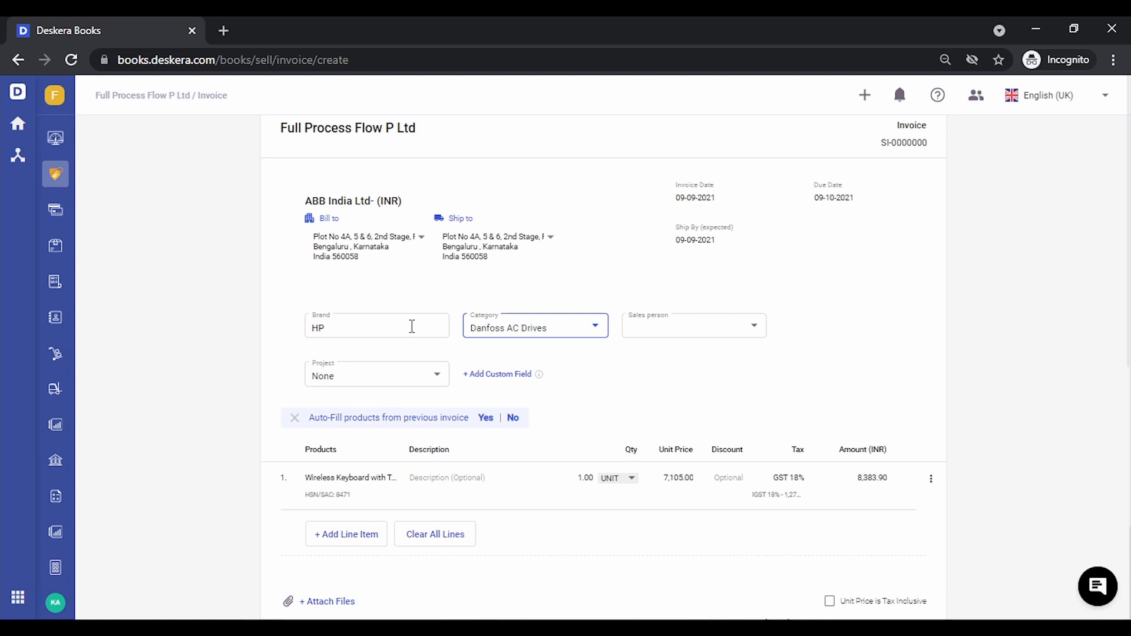
left_click(719, 339)
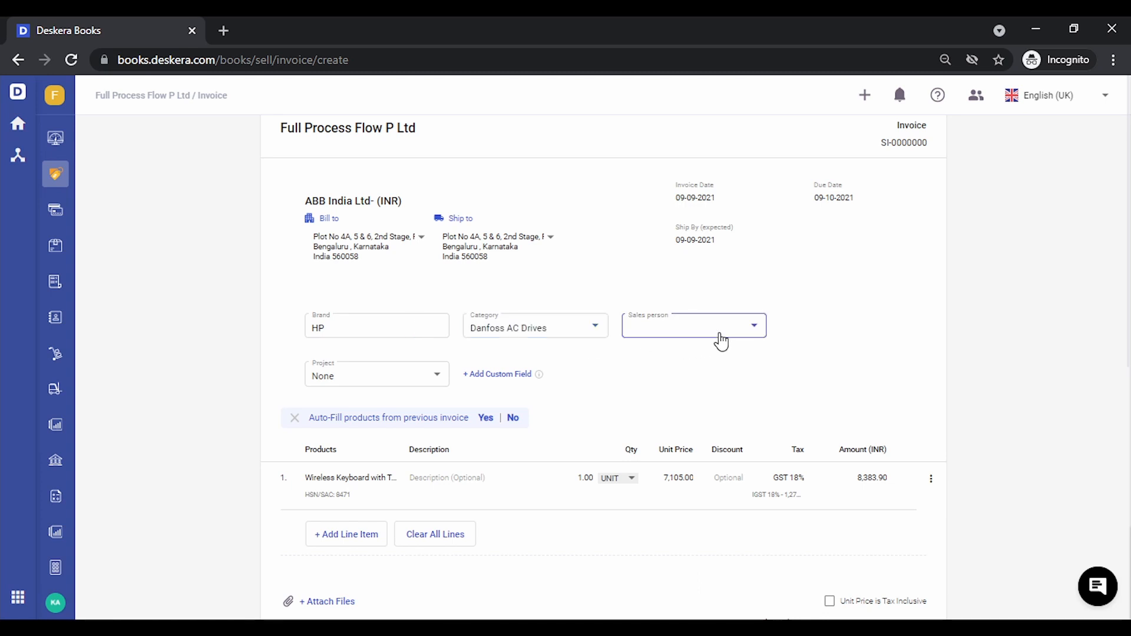
left_click(701, 335)
left_click(406, 380)
left_click(383, 406)
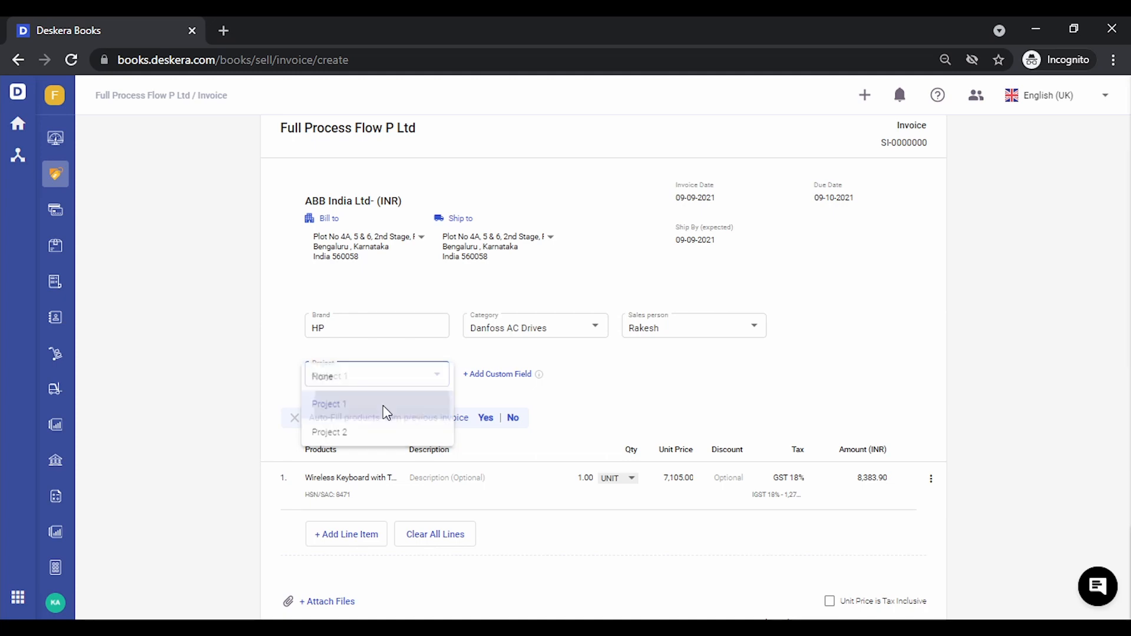
- Save and close the completed invoice
scroll(993, 368, "down", 3)
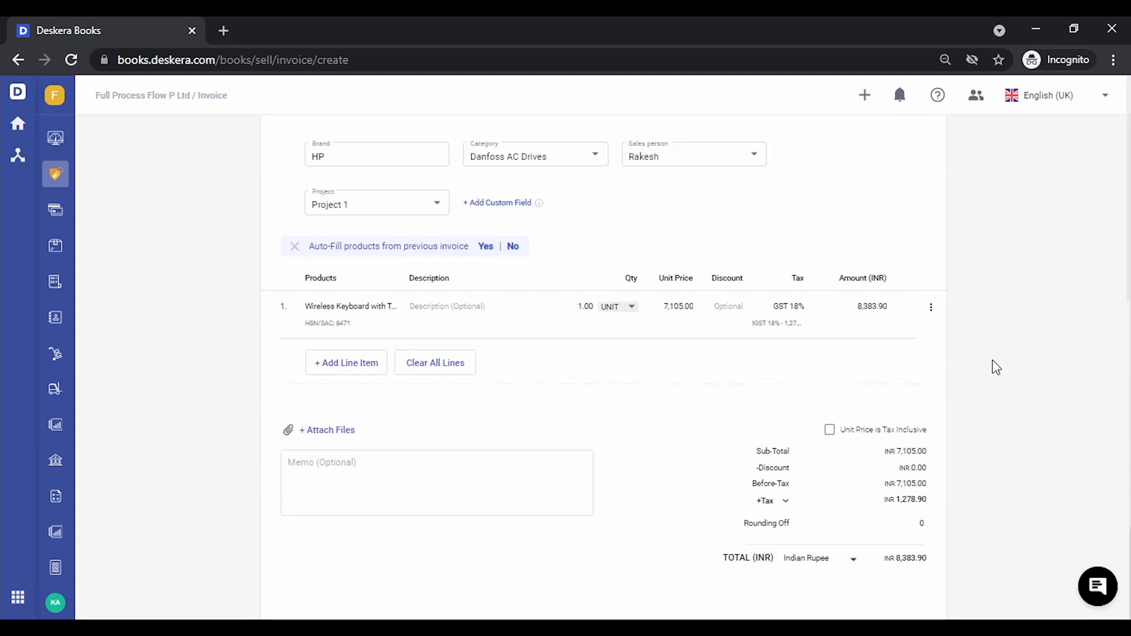
scroll(993, 368, "up", 5)
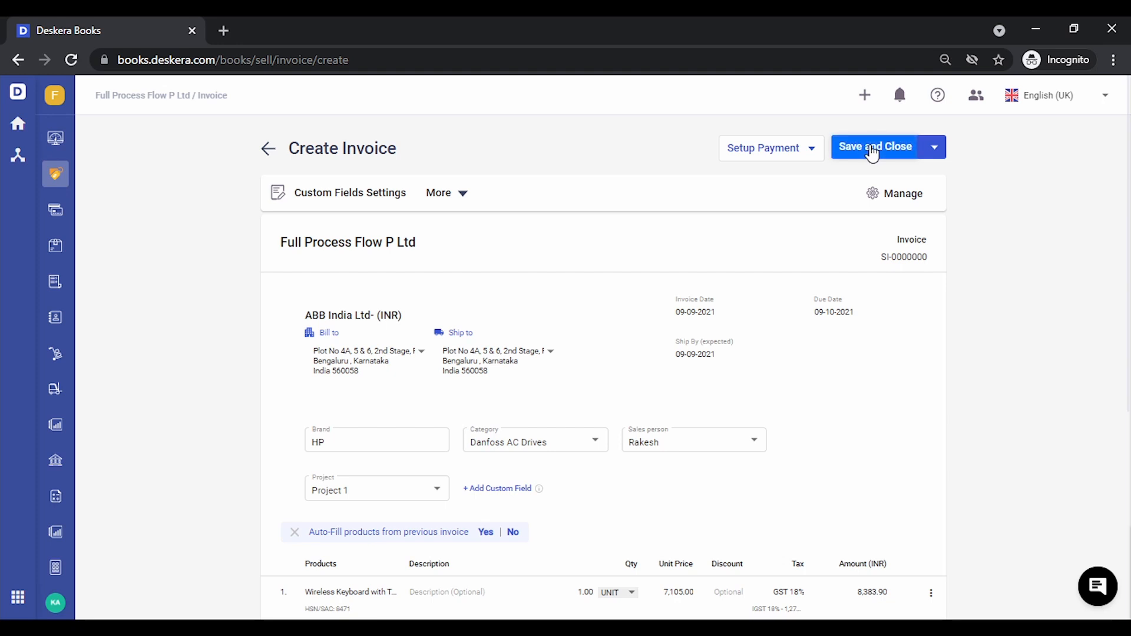
left_click(872, 151)
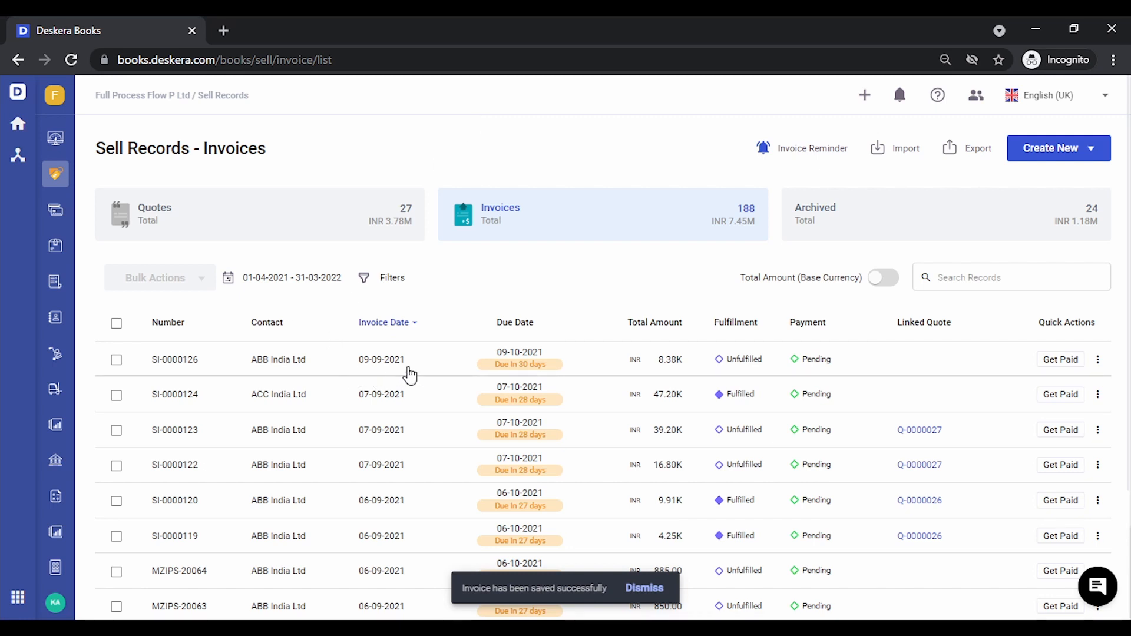
- Open the newly saved ABB India Ltd invoice dated 09-09-2021 and launch its document design
left_click(412, 374)
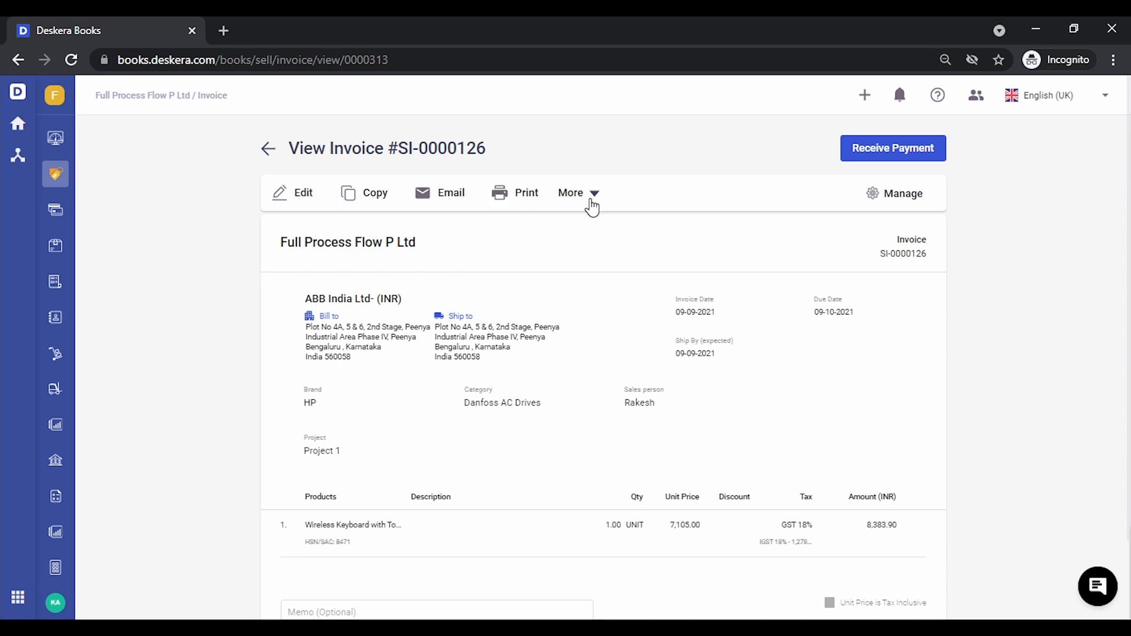
left_click(591, 196)
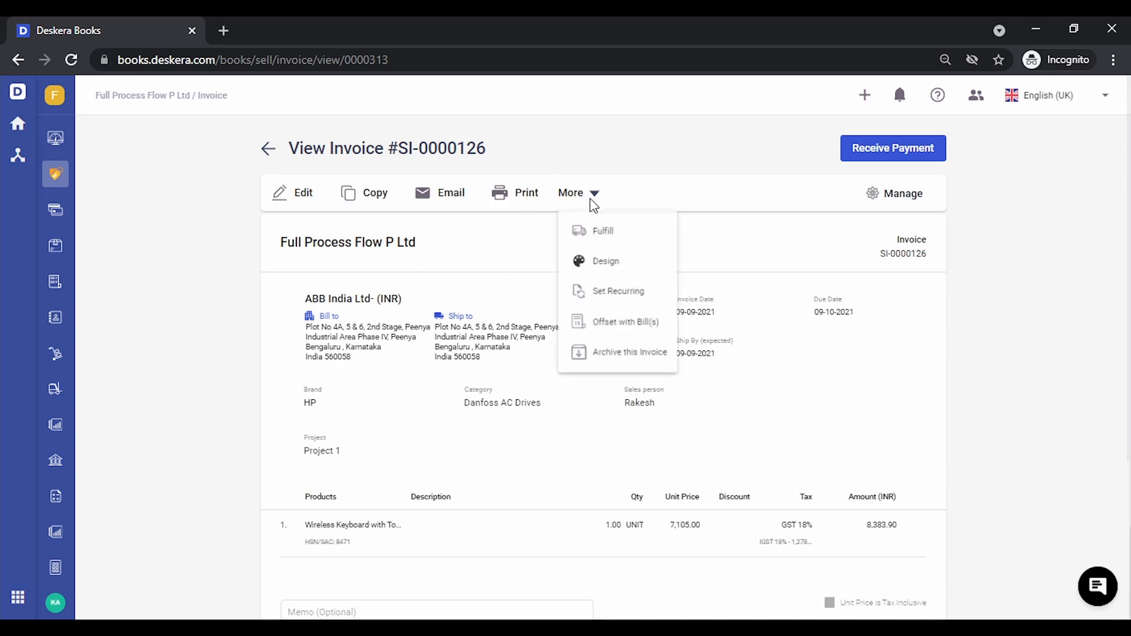
left_click(609, 266)
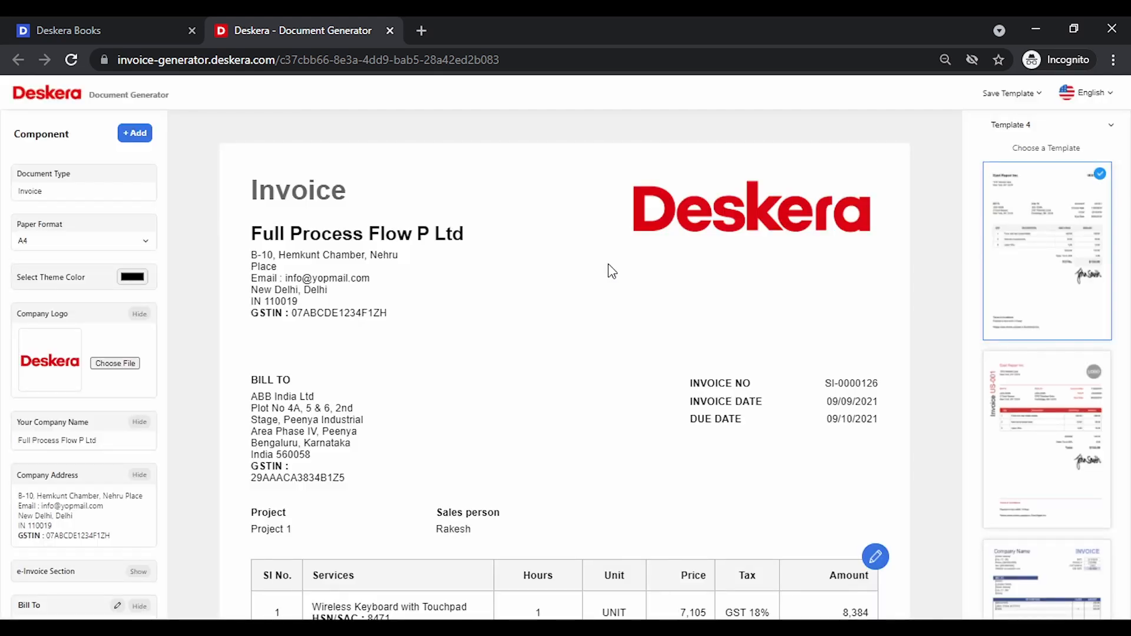
- Try the red-themed "Thank you" template and the yellow-themed template, and switch back to the first black-themed one
scroll(1067, 320, "down", 7)
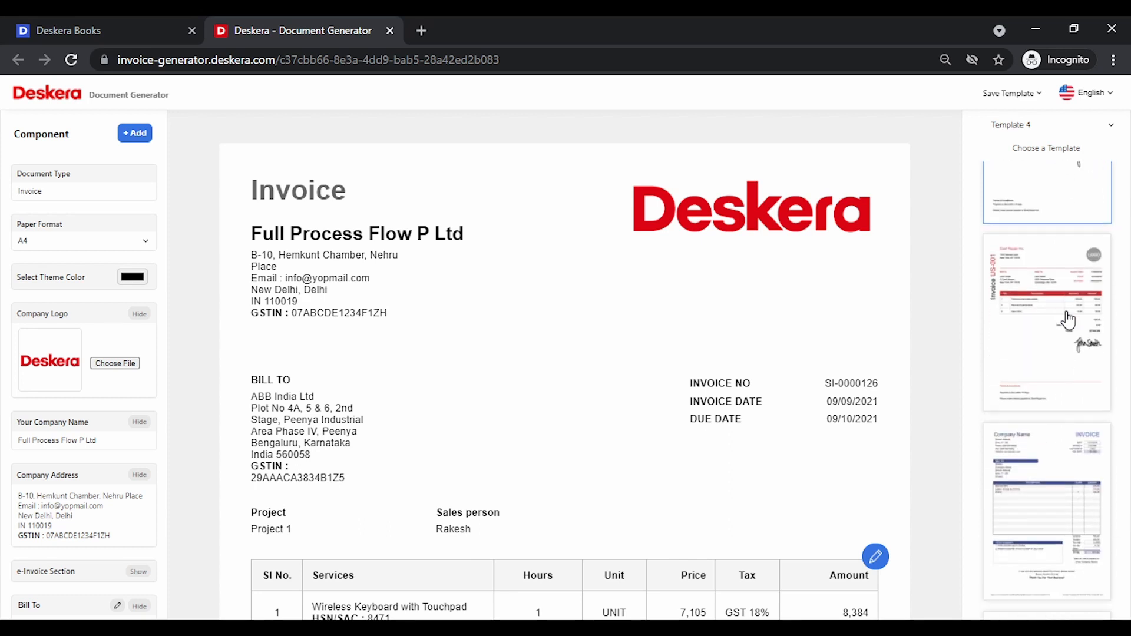
left_click(1061, 363)
scroll(1062, 363, "down", 4)
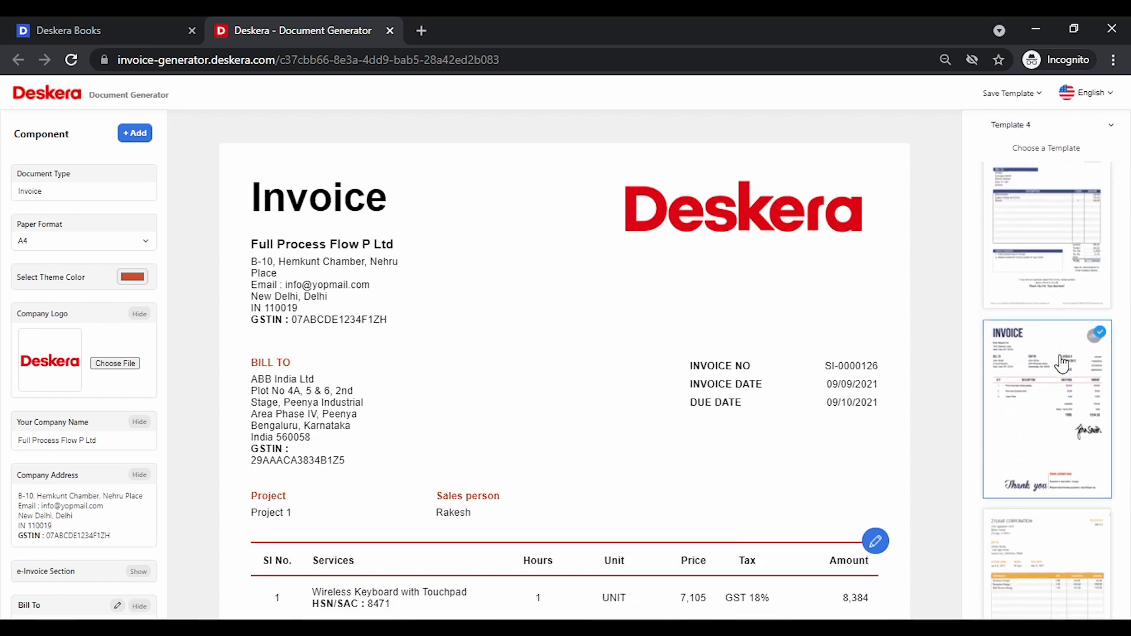
left_click(1057, 408)
scroll(1057, 408, "up", 5)
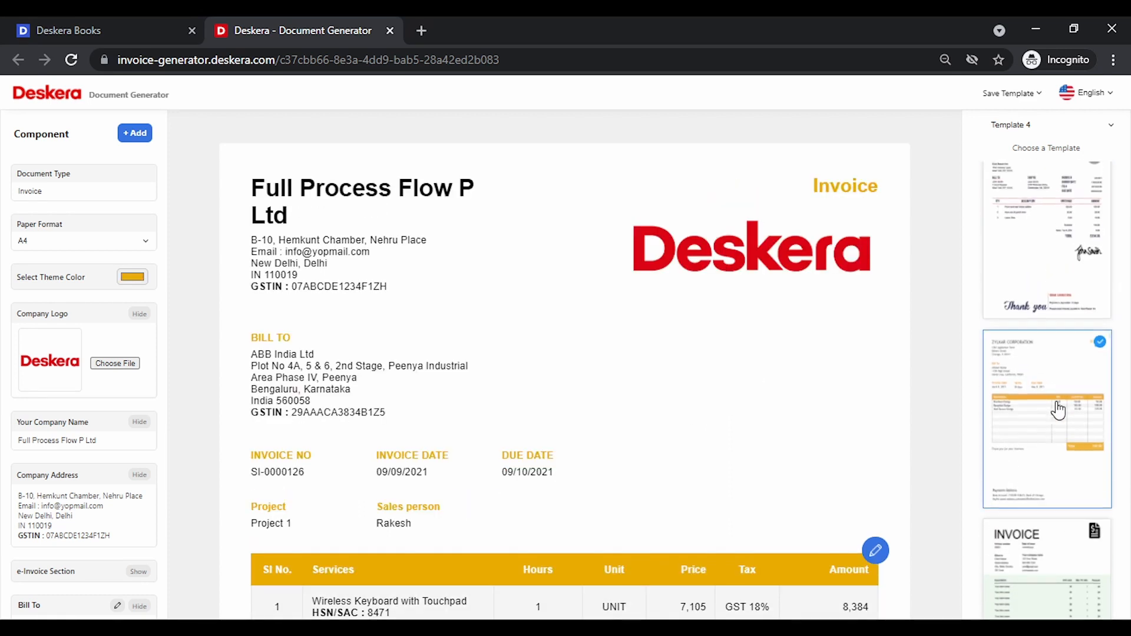
left_click(1039, 238)
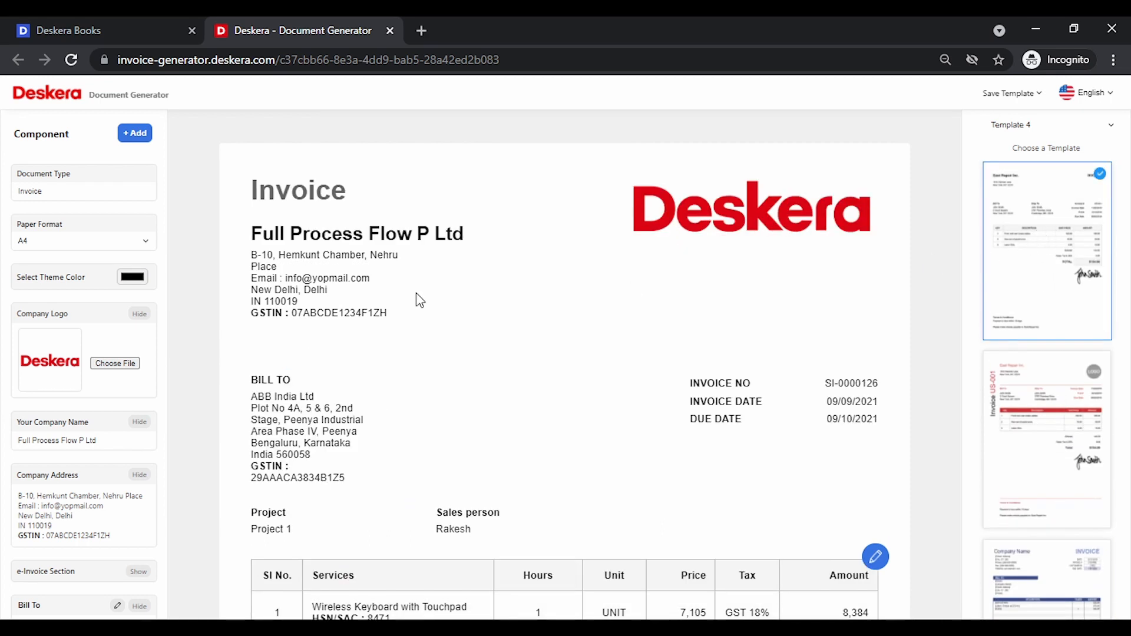
- Change the document type to "Tax Invoice"
left_click(66, 196)
key("ctrl+a")
type("Ta")
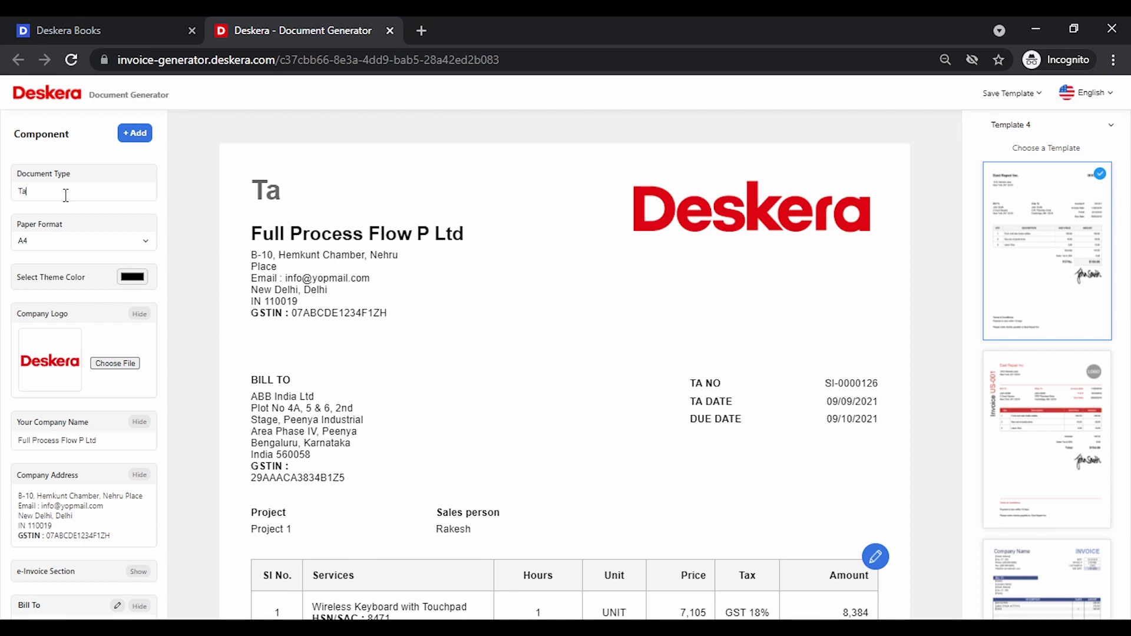
type("x Invoice")
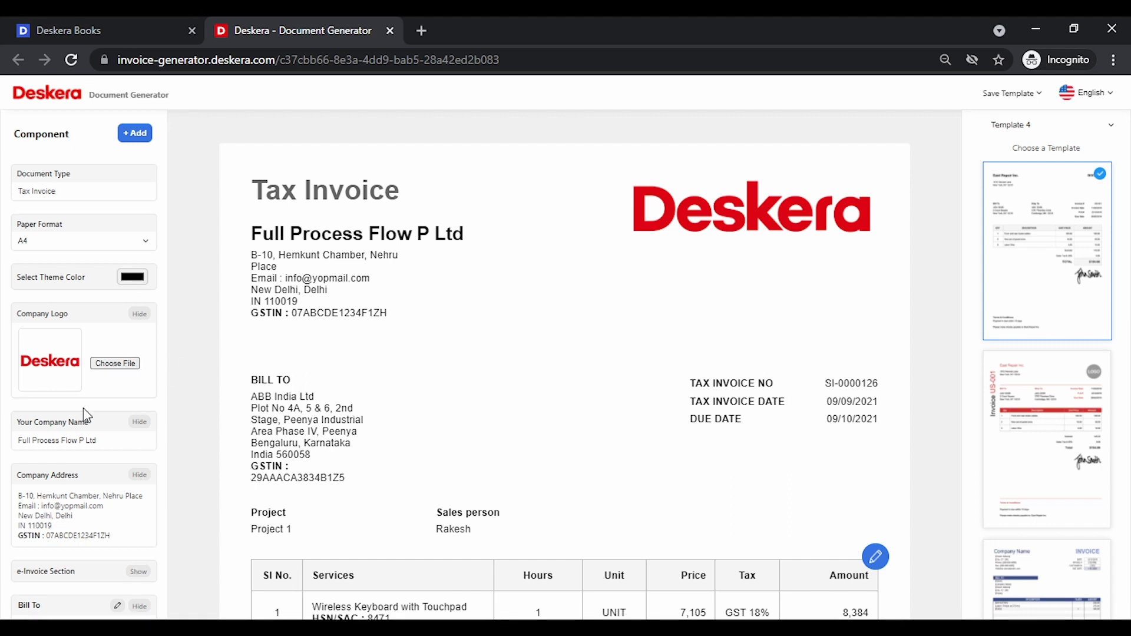
- Show the customer's Ship To address section on the tax invoice
scroll(91, 388, "down", 2)
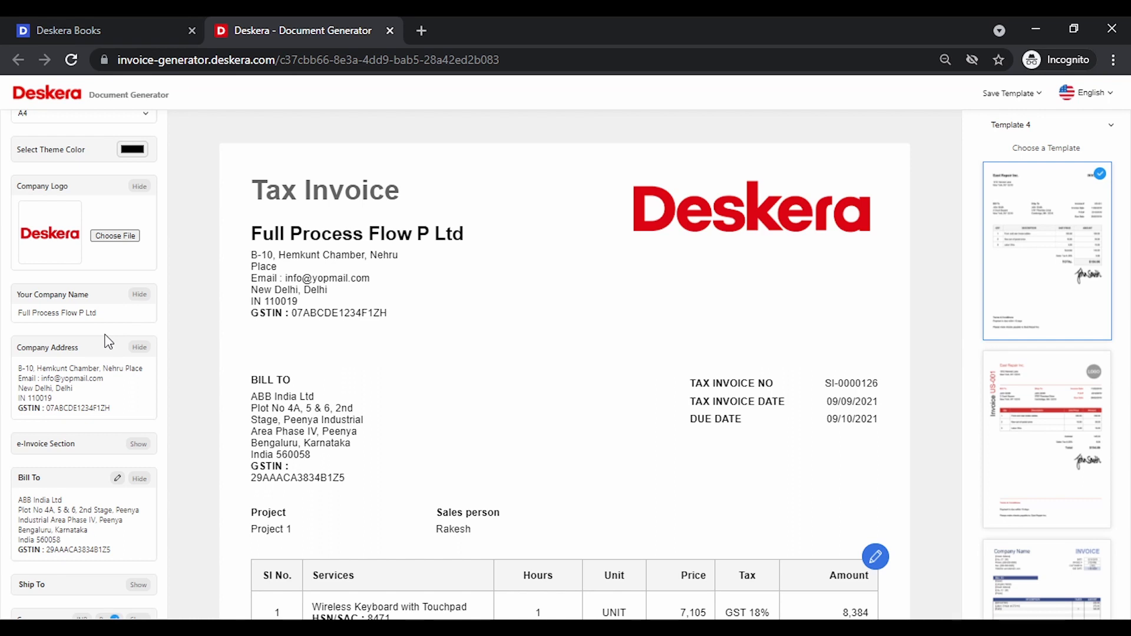
scroll(108, 341, "down", 4)
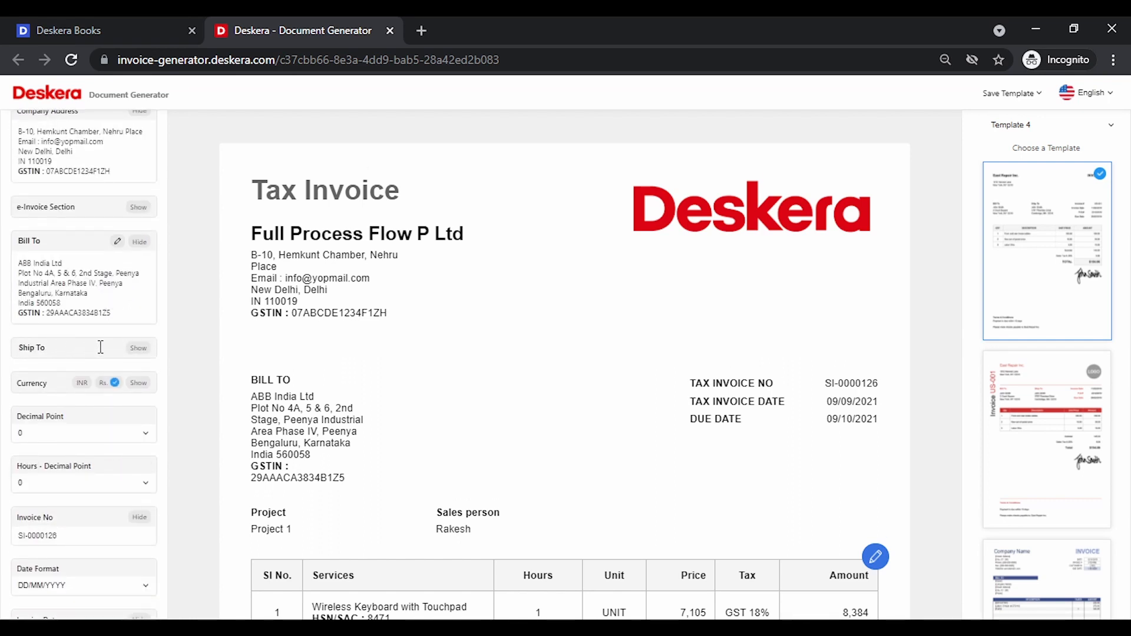
left_click(138, 349)
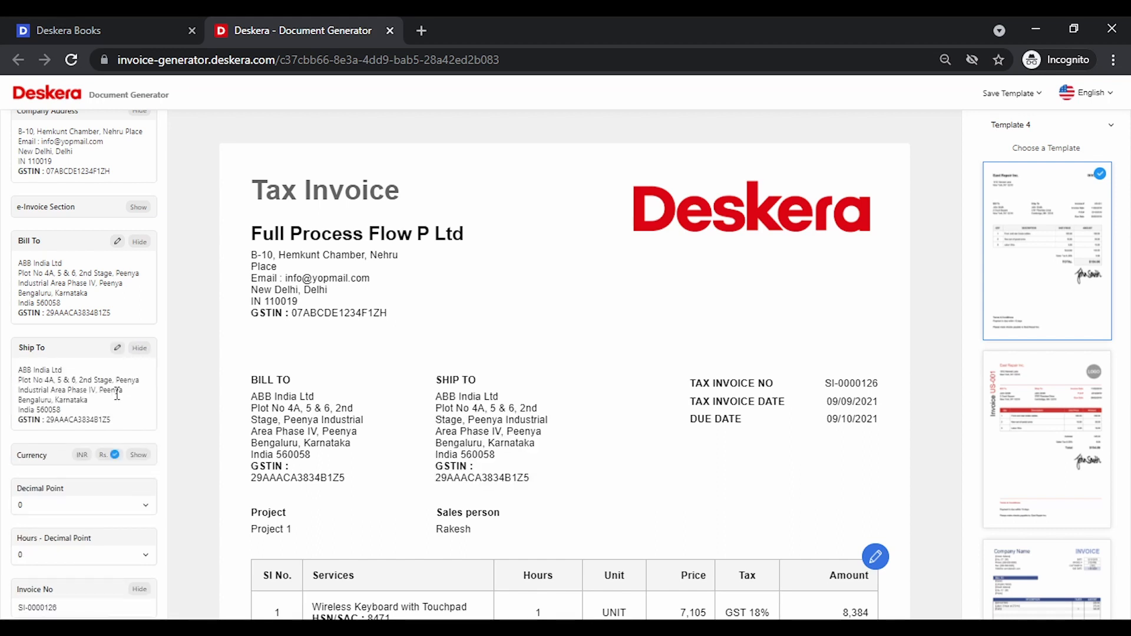
- Set the currency display to the INR code instead of the symbol and show it on the invoice amounts
scroll(114, 391, "down", 2)
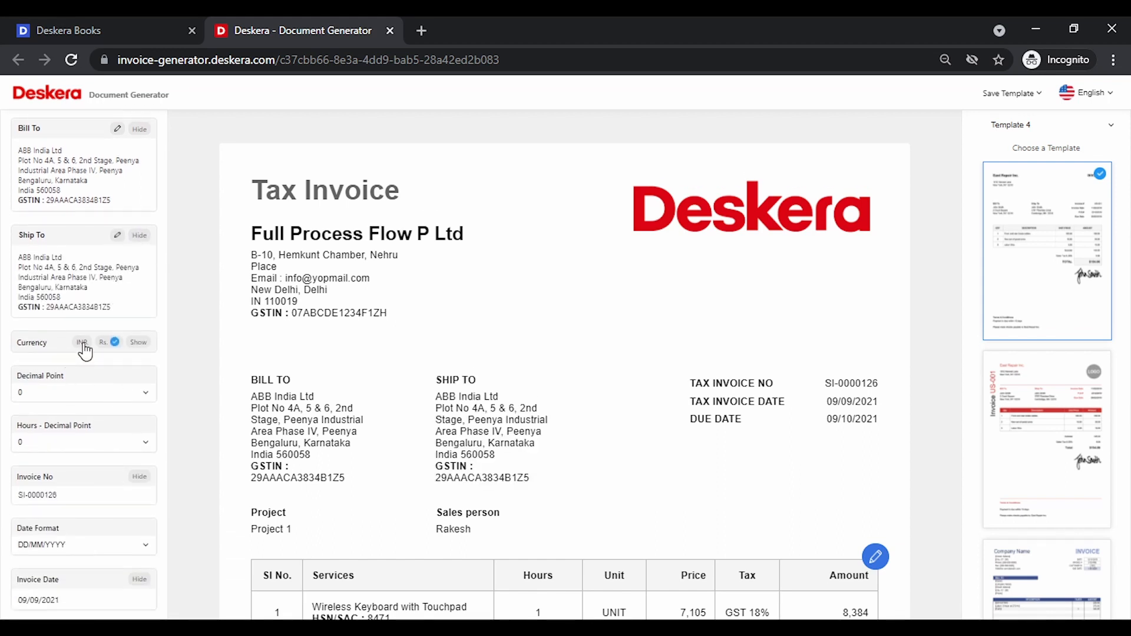
scroll(376, 356, "down", 4)
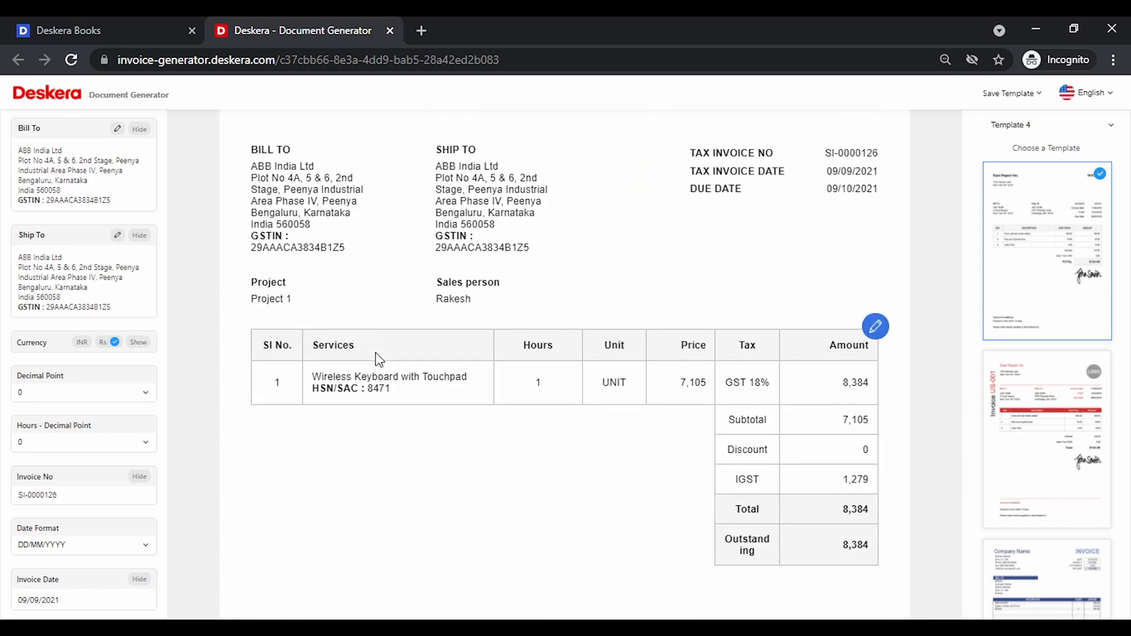
left_click(82, 347)
left_click(134, 344)
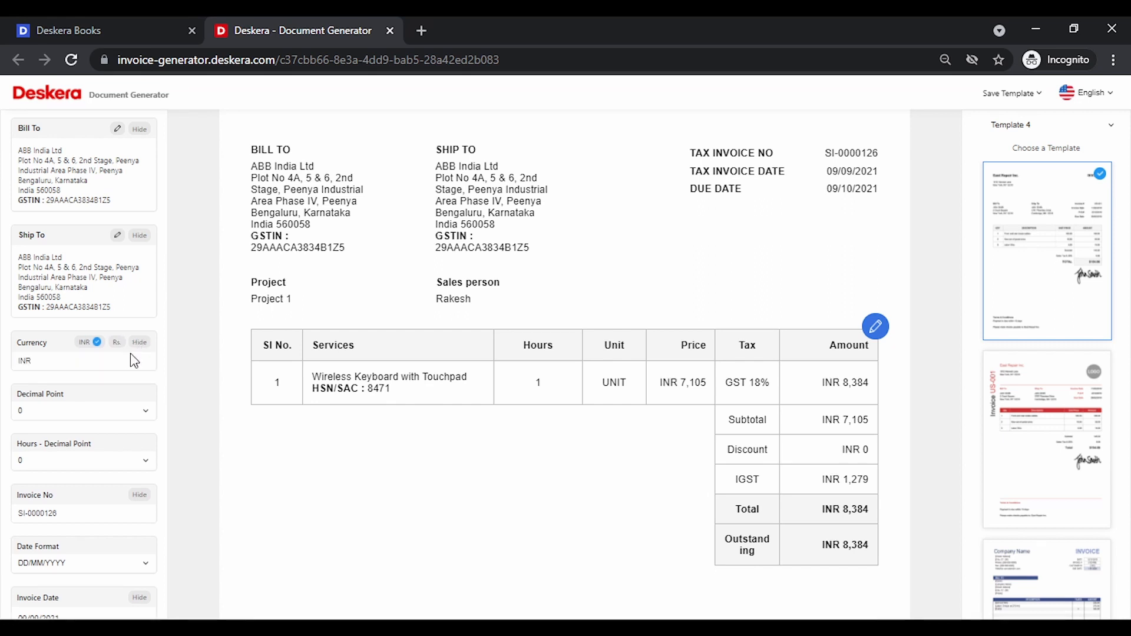
double_click(62, 367)
left_click(203, 371)
- Show the signature component on the invoice below the totals
scroll(83, 422, "down", 4)
scroll(114, 361, "down", 2)
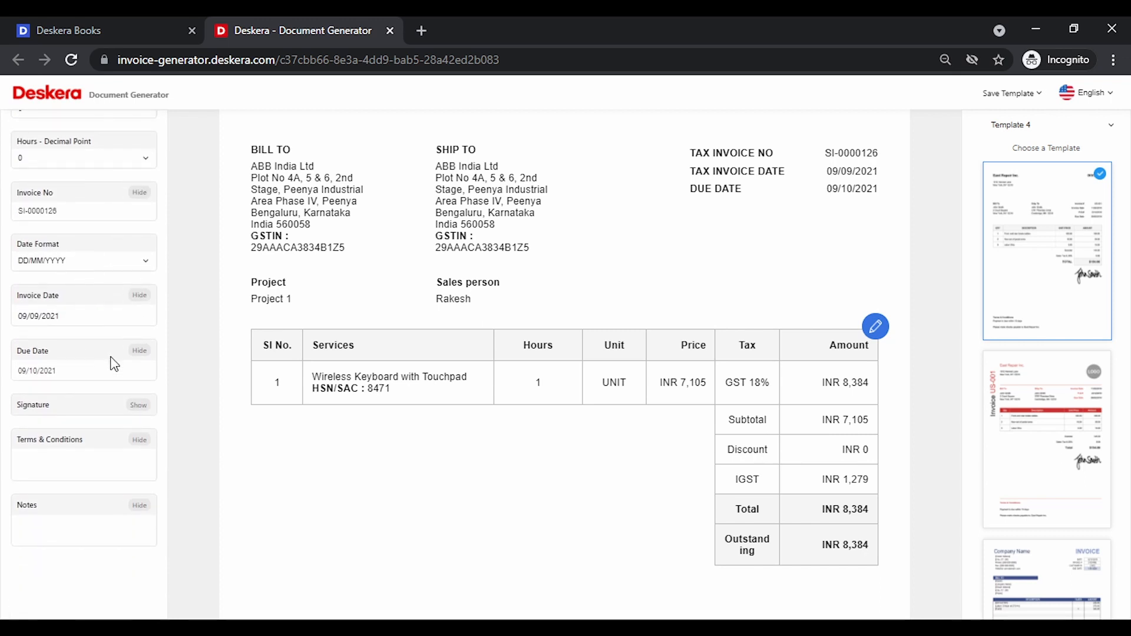
left_click(137, 406)
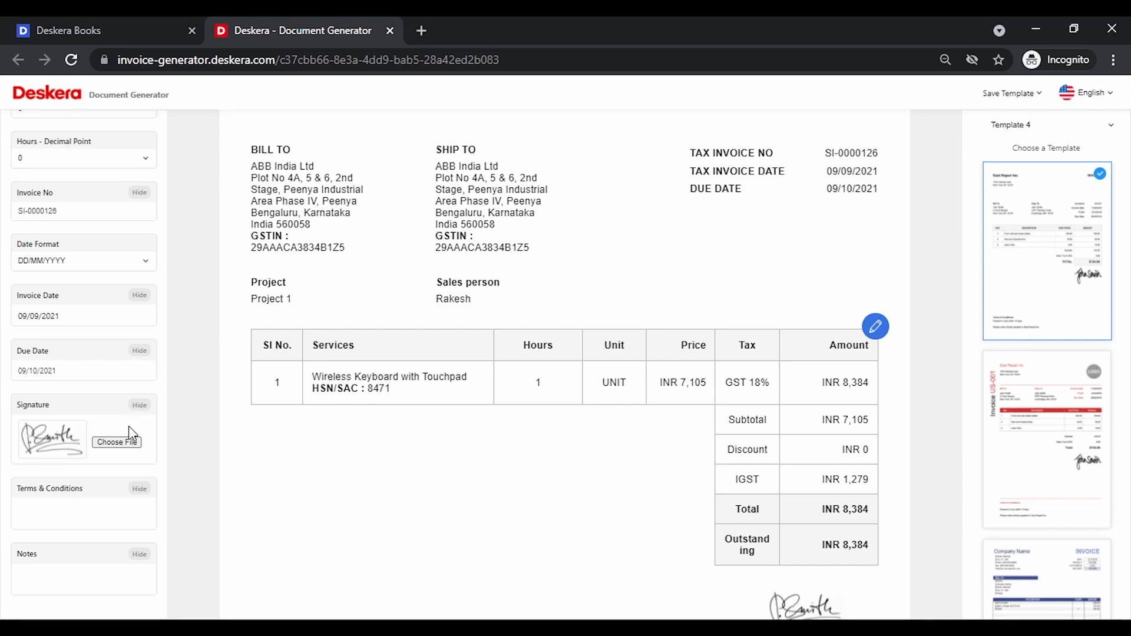
scroll(588, 411, "down", 4)
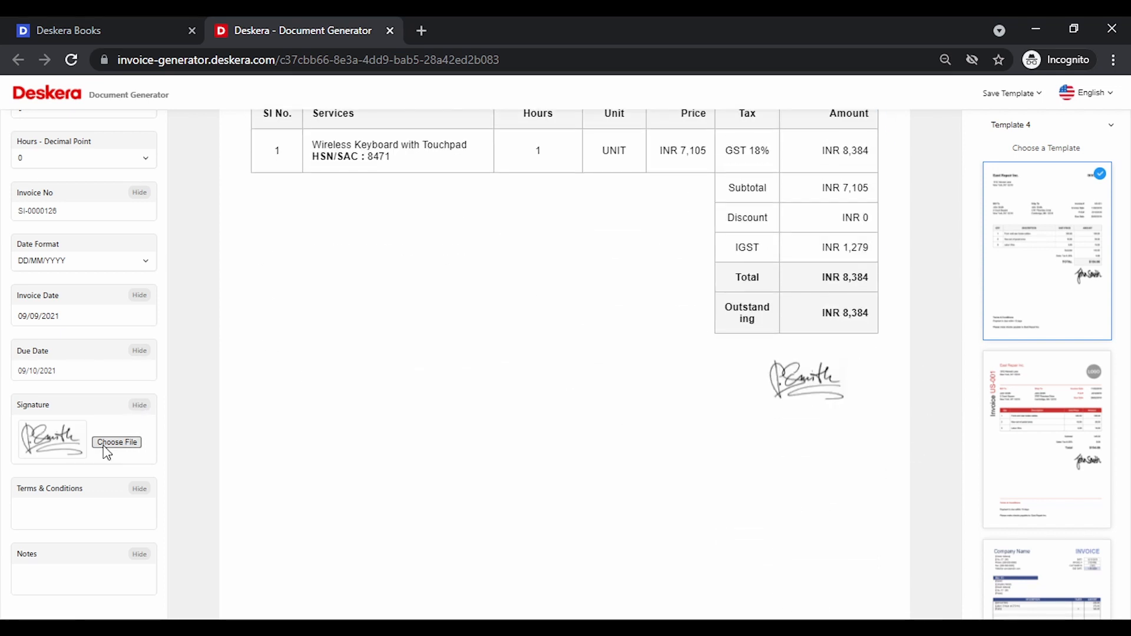
- Rename the Services column of the line-item table to "Products" and save the table changes
scroll(102, 453, "down", 1)
scroll(105, 453, "up", 8)
scroll(104, 454, "up", 6)
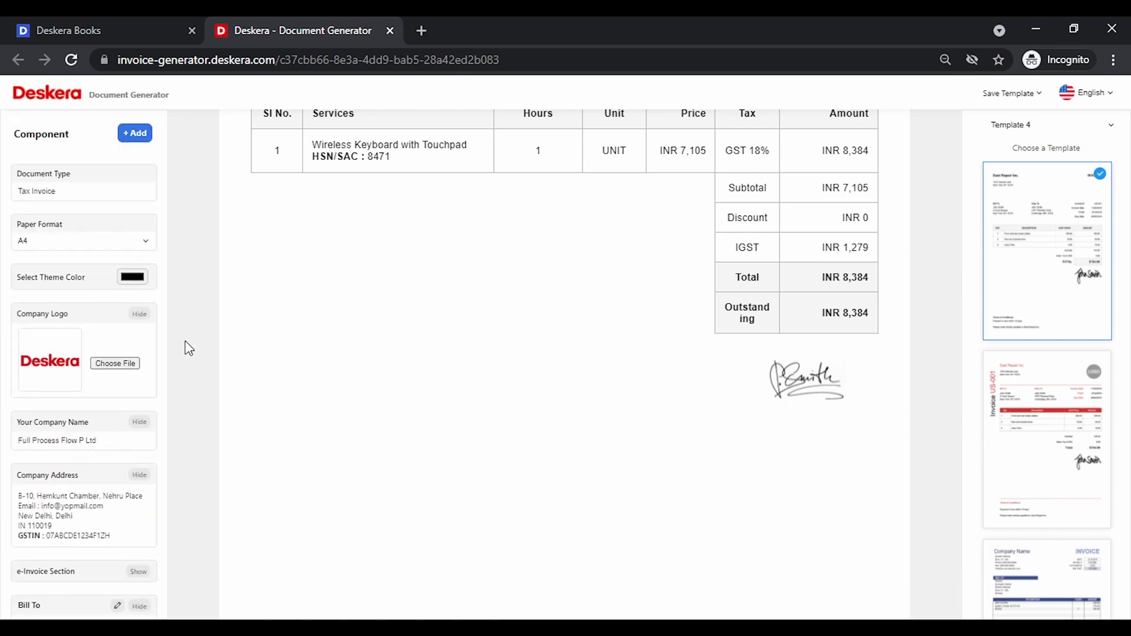
scroll(472, 338, "up", 8)
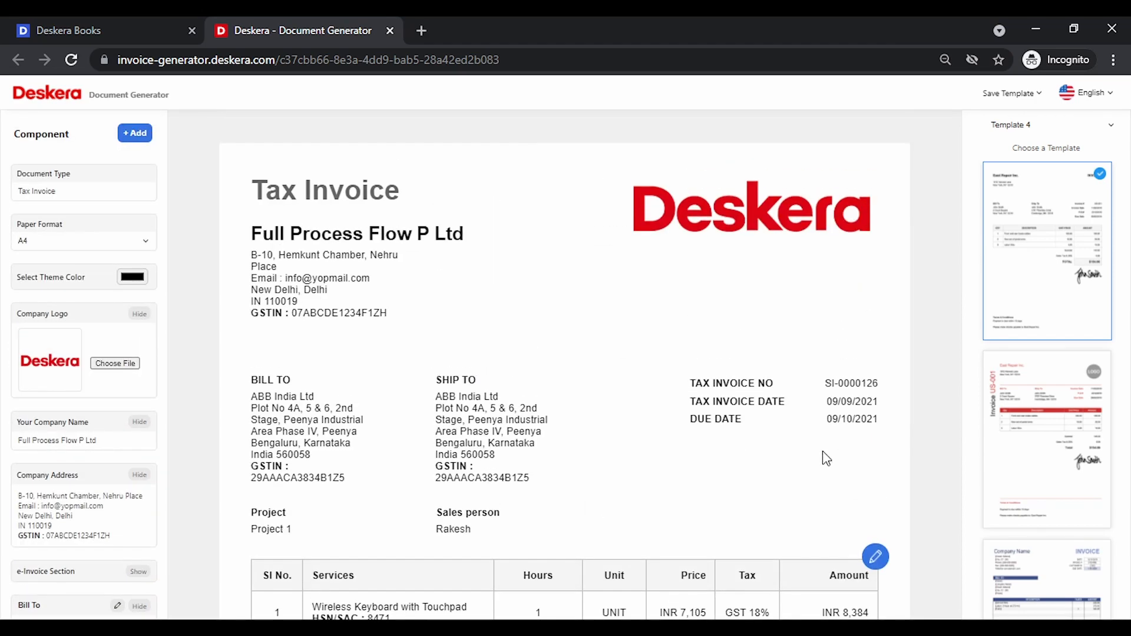
scroll(822, 452, "down", 3)
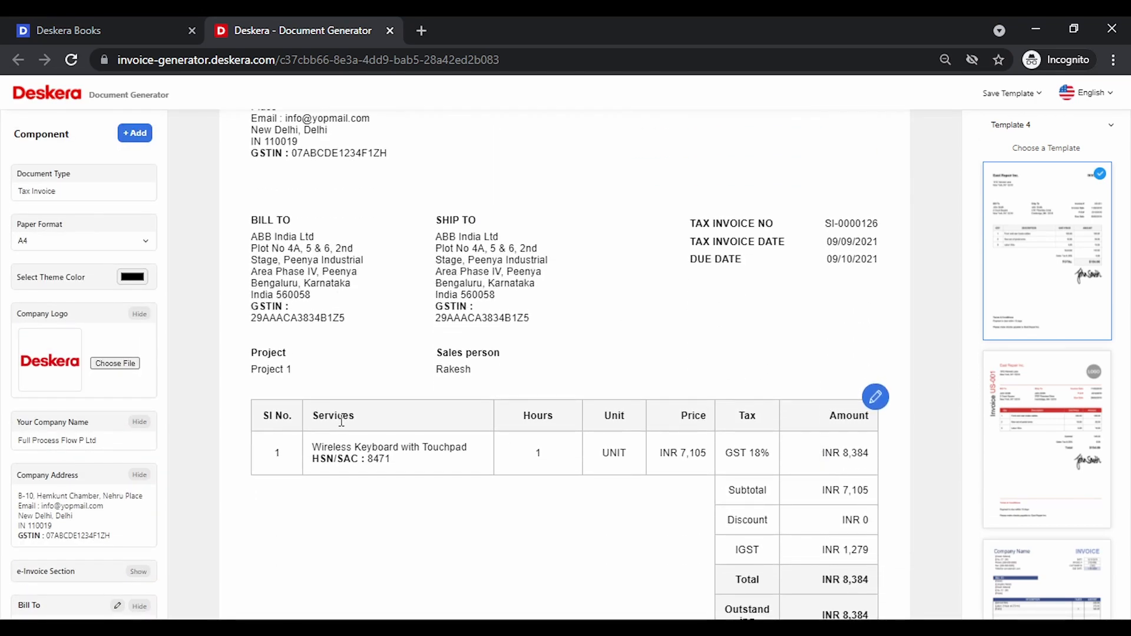
left_click(875, 397)
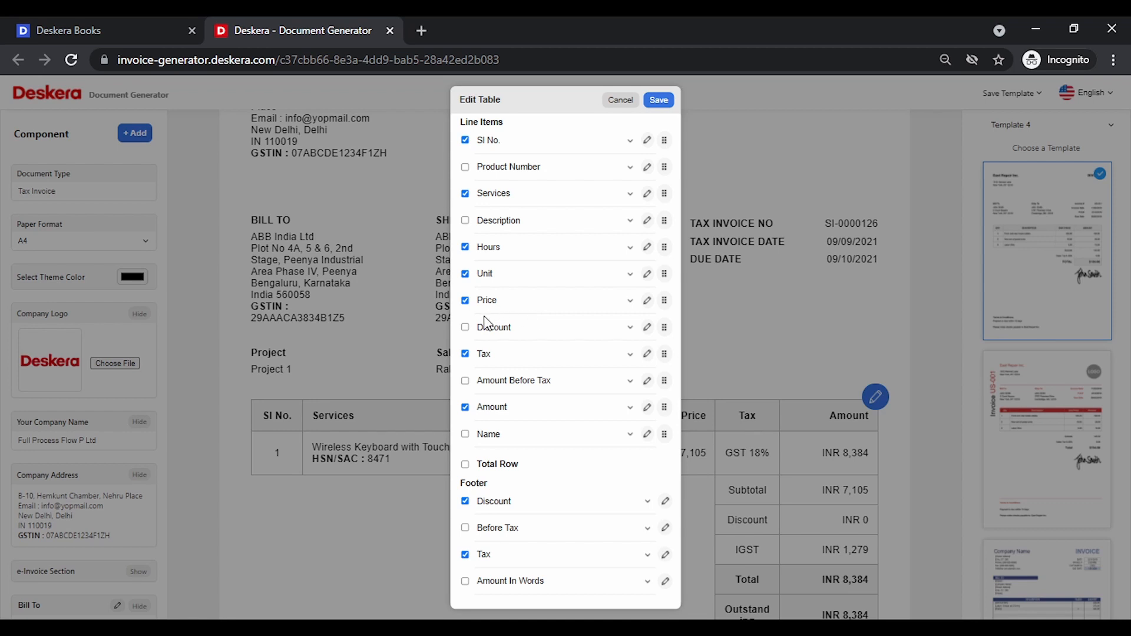
left_click(564, 223)
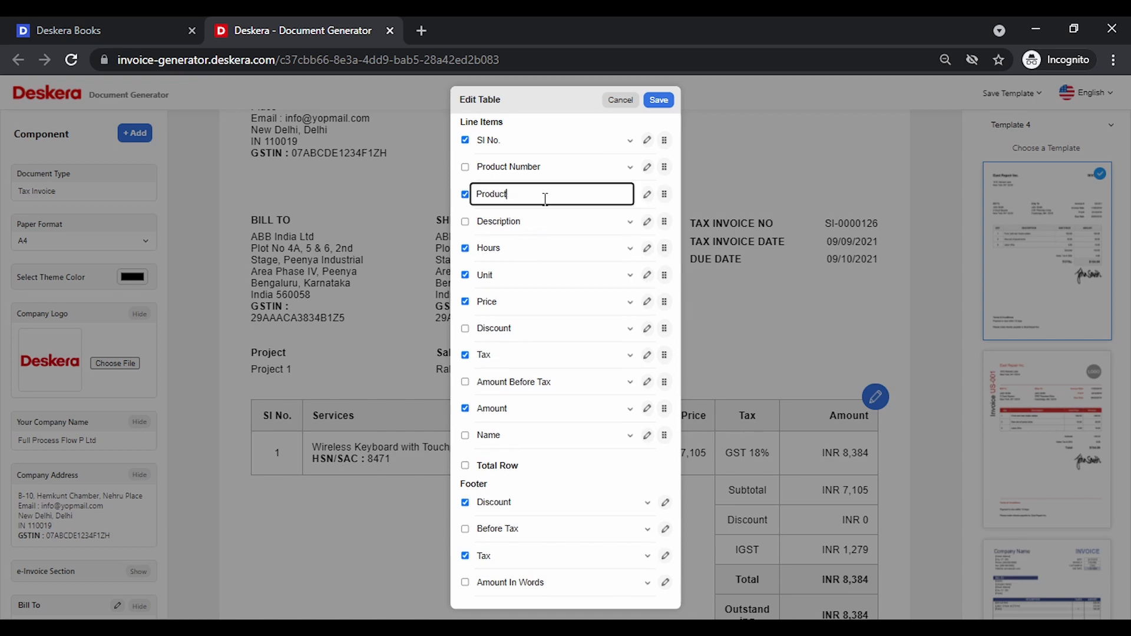
key("BackSpace")
key("BackSpace")
key("BackSpace")
key("BackSpace")
key("BackSpace")
key("BackSpace")
key("BackSpace")
left_click(570, 233)
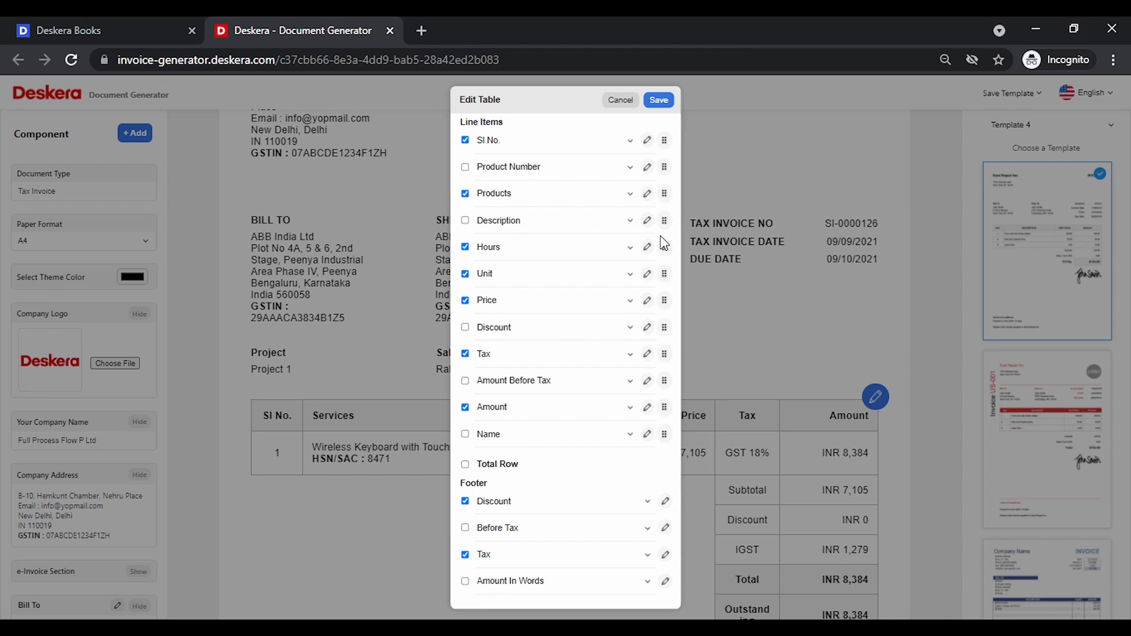
left_click(658, 100)
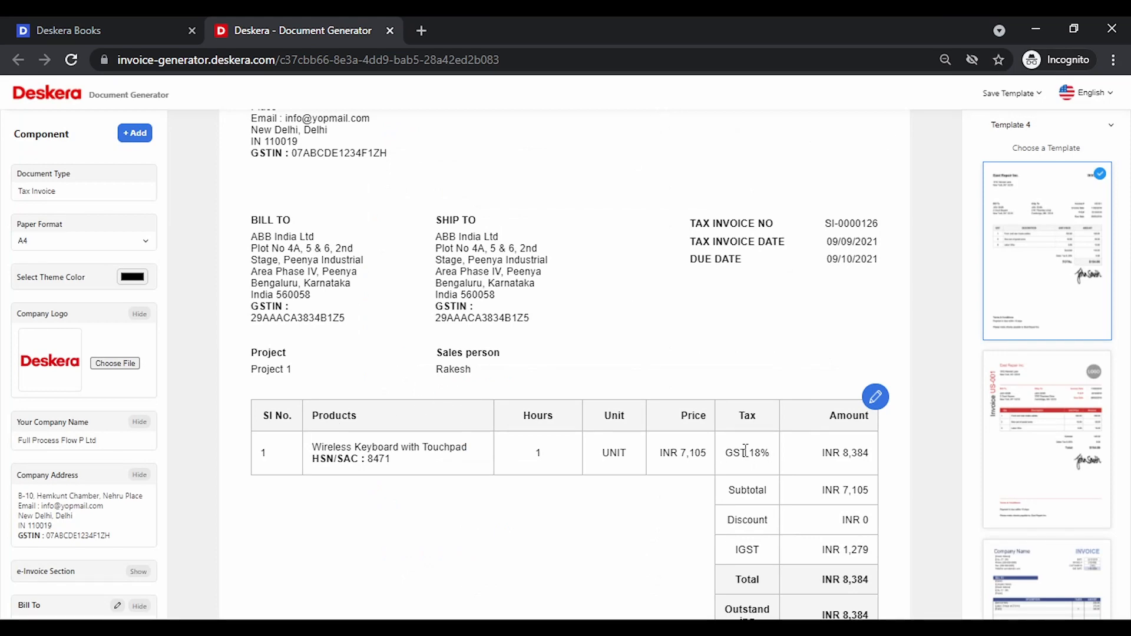
- Add the Brand and Category custom fields to the invoice alongside Project and Sales person
scroll(691, 458, "down", 4)
scroll(692, 459, "up", 7)
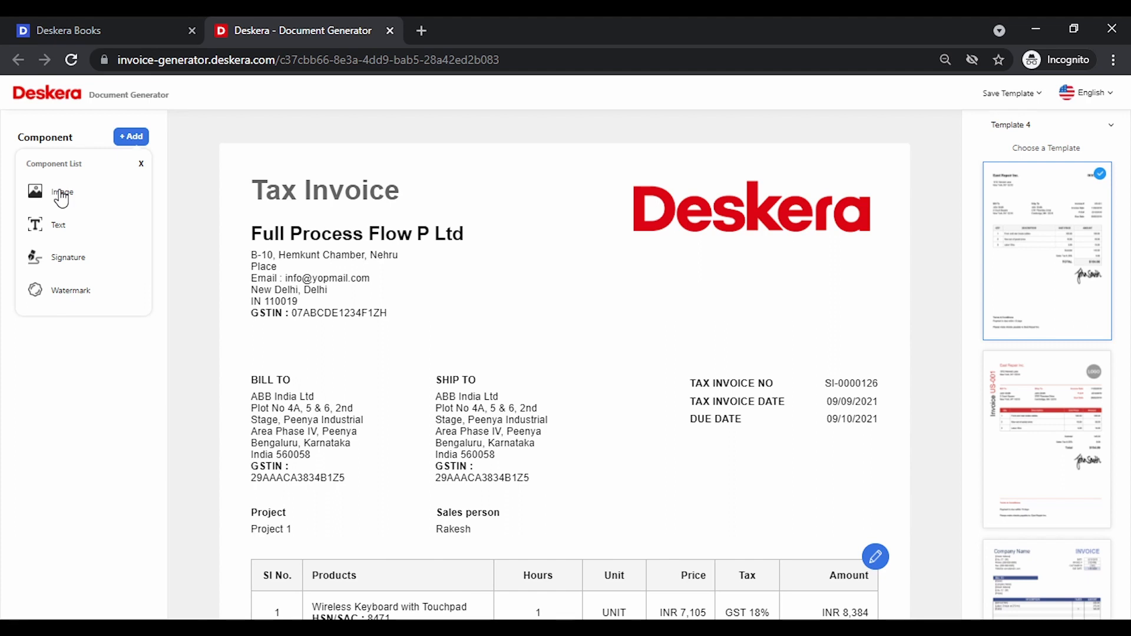
left_click(332, 300)
left_click(282, 519)
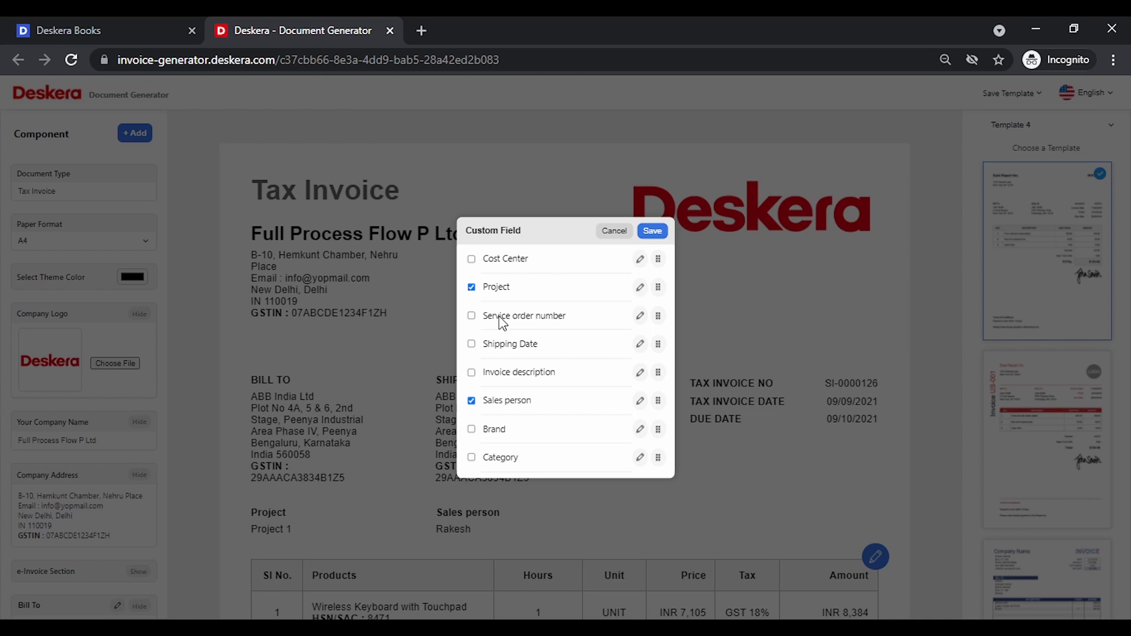
left_click(471, 430)
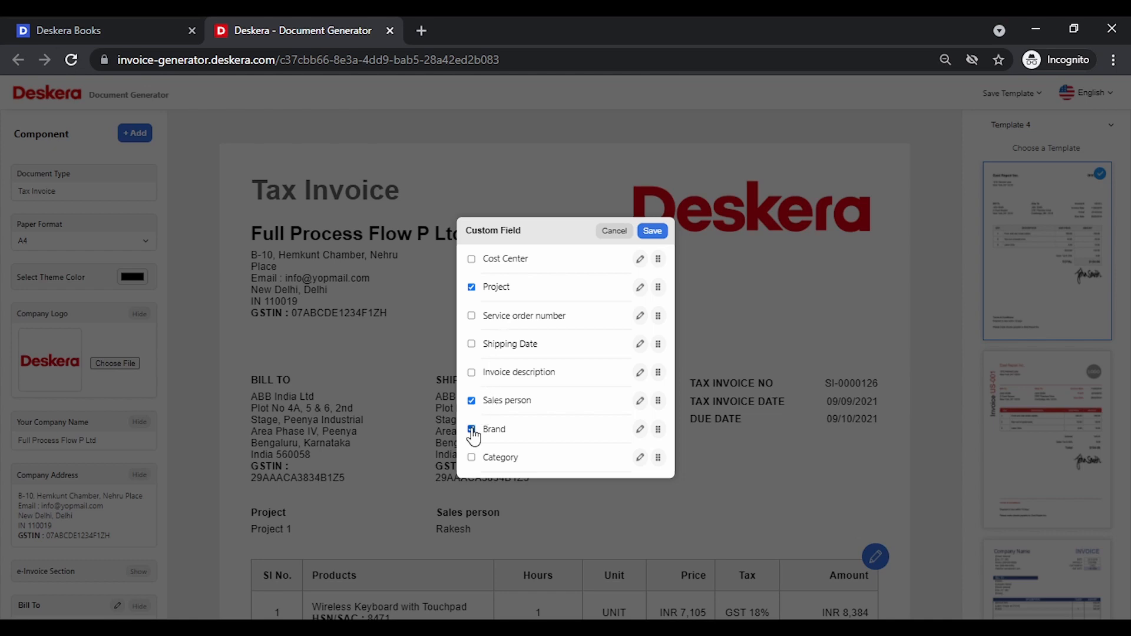
left_click(472, 458)
left_click(654, 230)
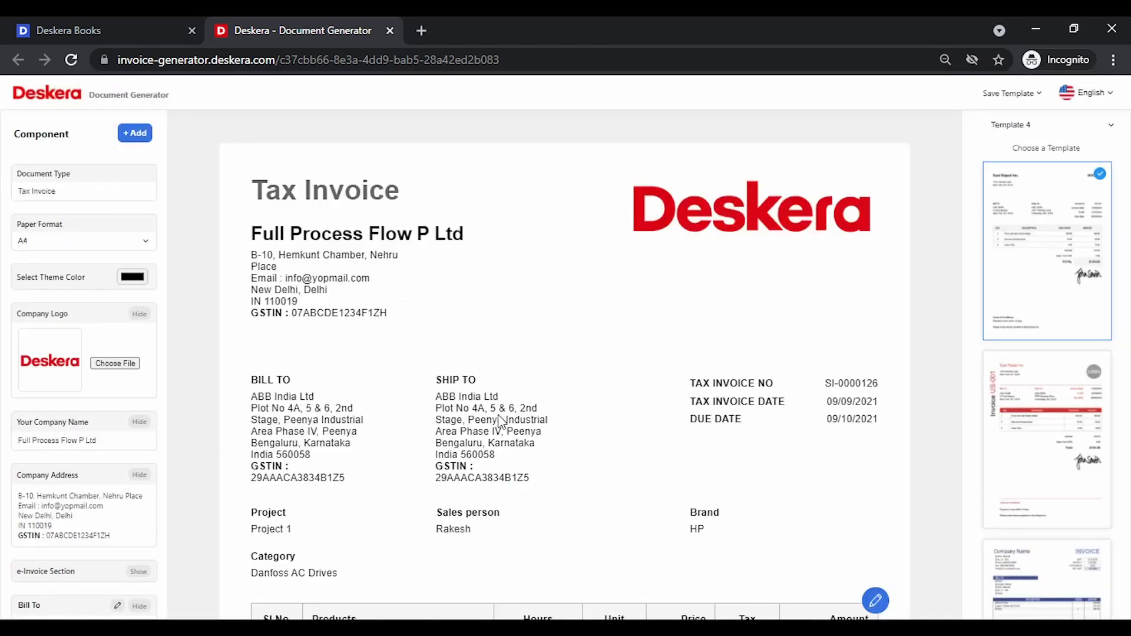
- Remove the Project, Sales person, Brand and Category custom fields from the invoice
scroll(501, 420, "down", 4)
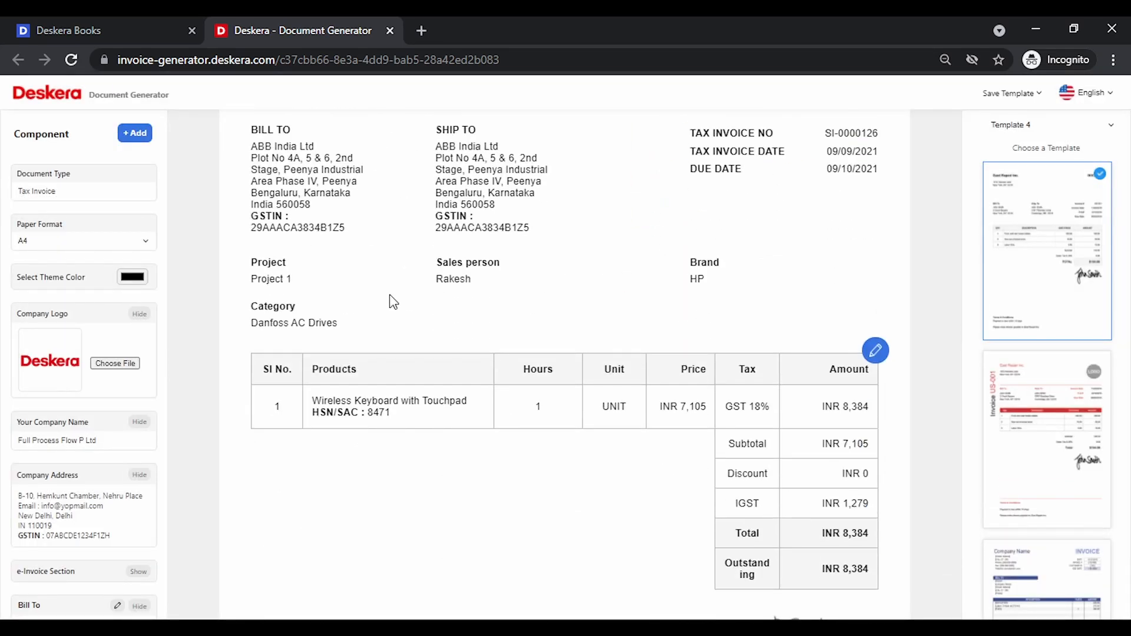
left_click(488, 305)
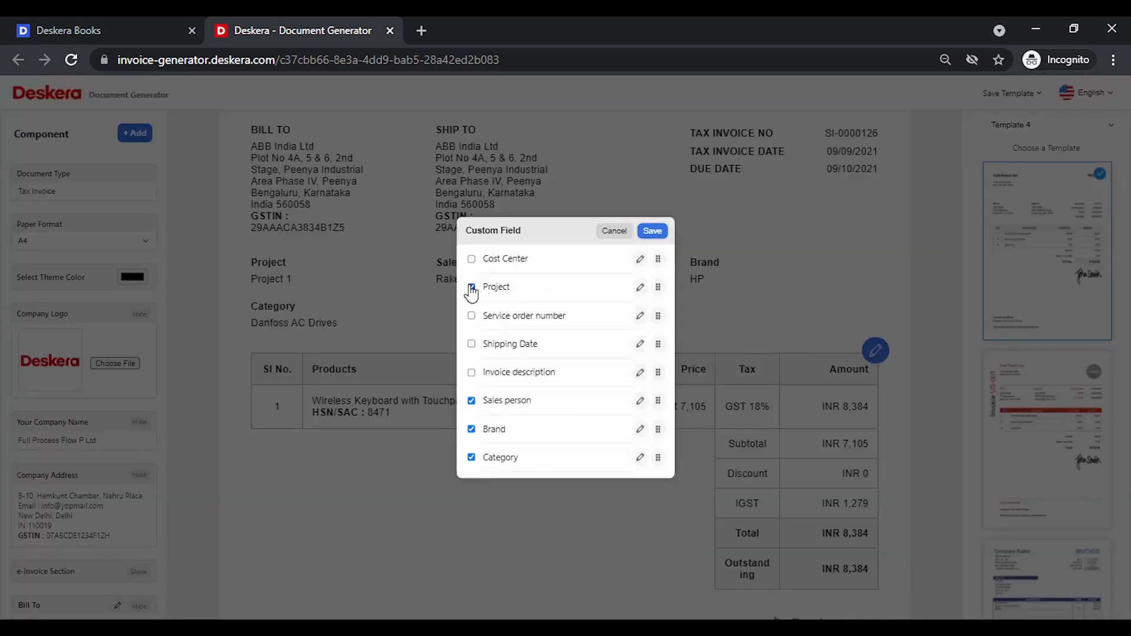
left_click(472, 287)
left_click(471, 401)
left_click(473, 430)
left_click(472, 459)
left_click(653, 231)
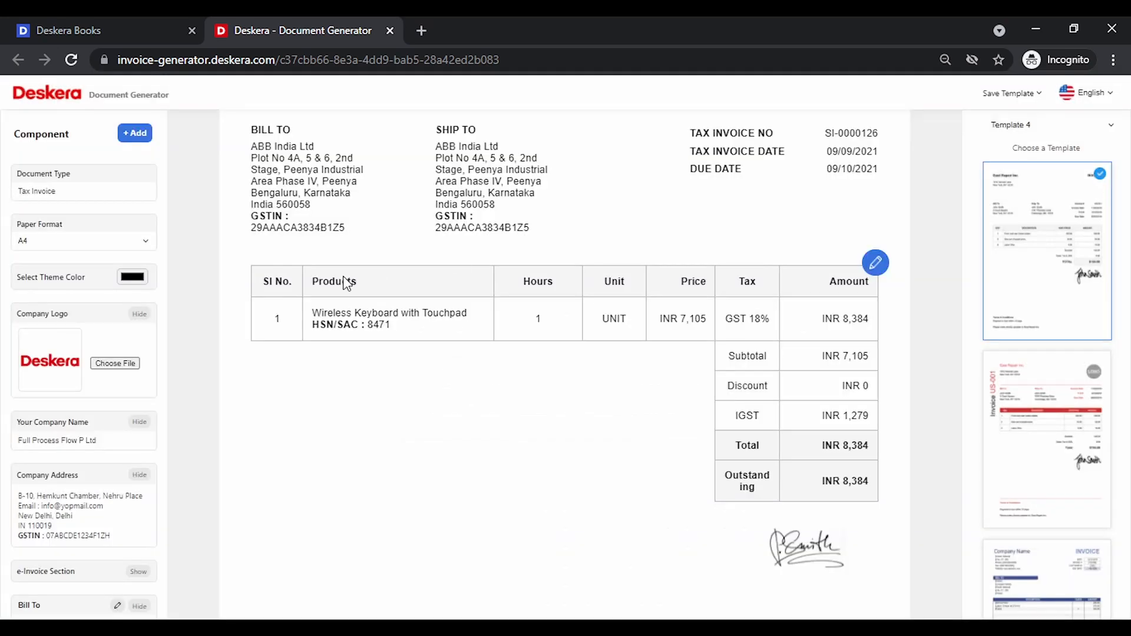
- Add a Custom Field component containing Project, Sales person, Brand and Category to the invoice
scroll(346, 283, "up", 3)
scroll(347, 284, "up", 2)
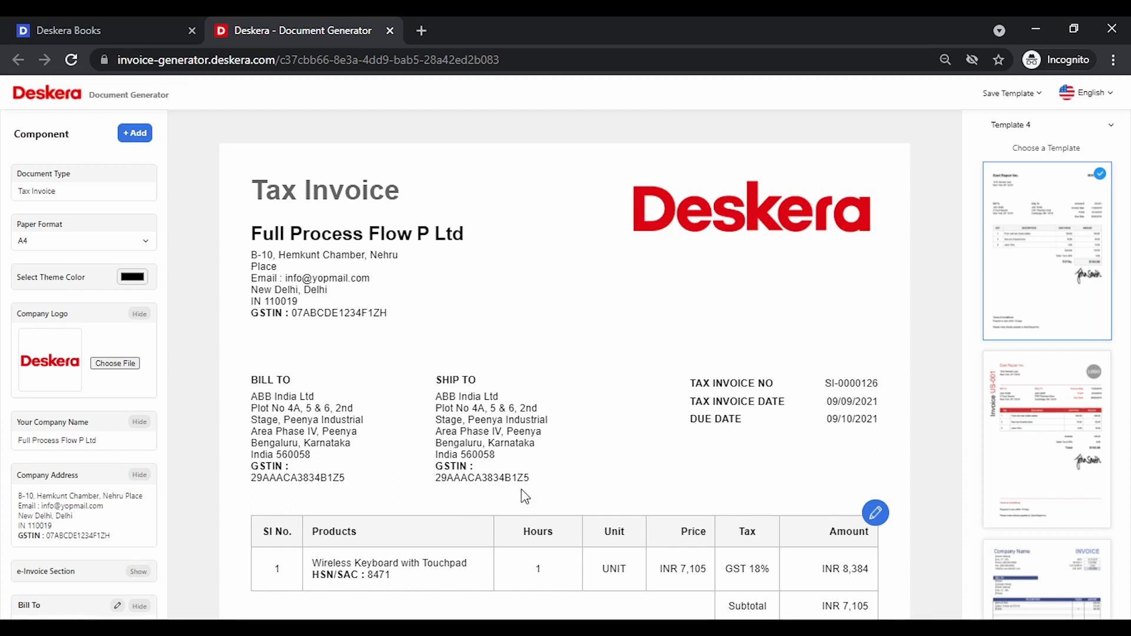
left_click(140, 141)
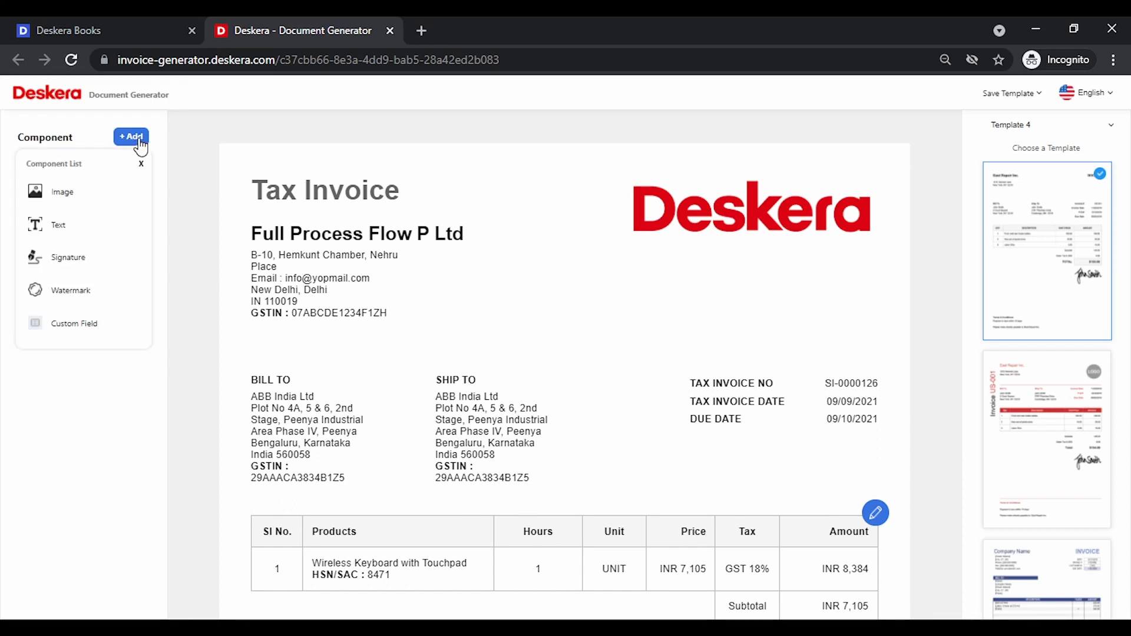
left_click(74, 325)
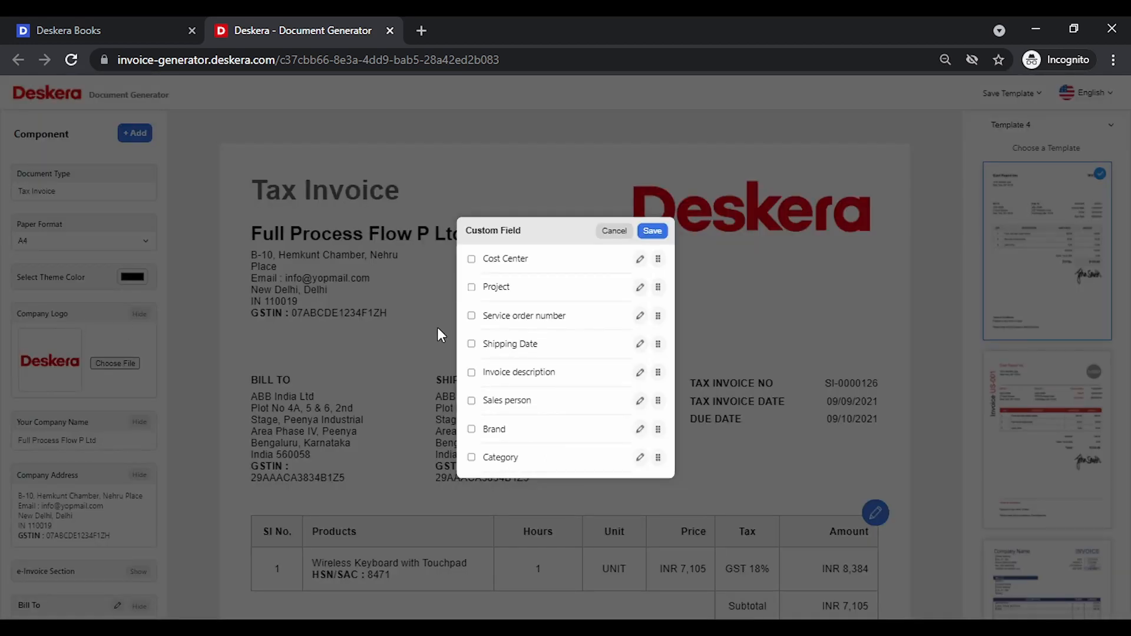
left_click(471, 288)
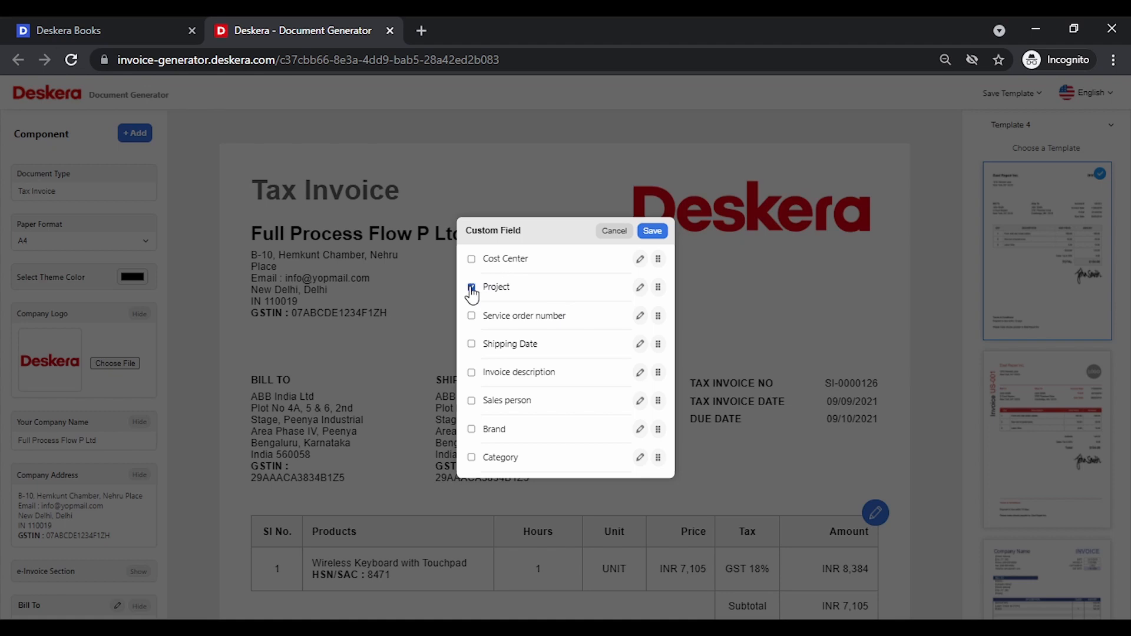
left_click(471, 401)
left_click(471, 429)
left_click(471, 458)
left_click(660, 231)
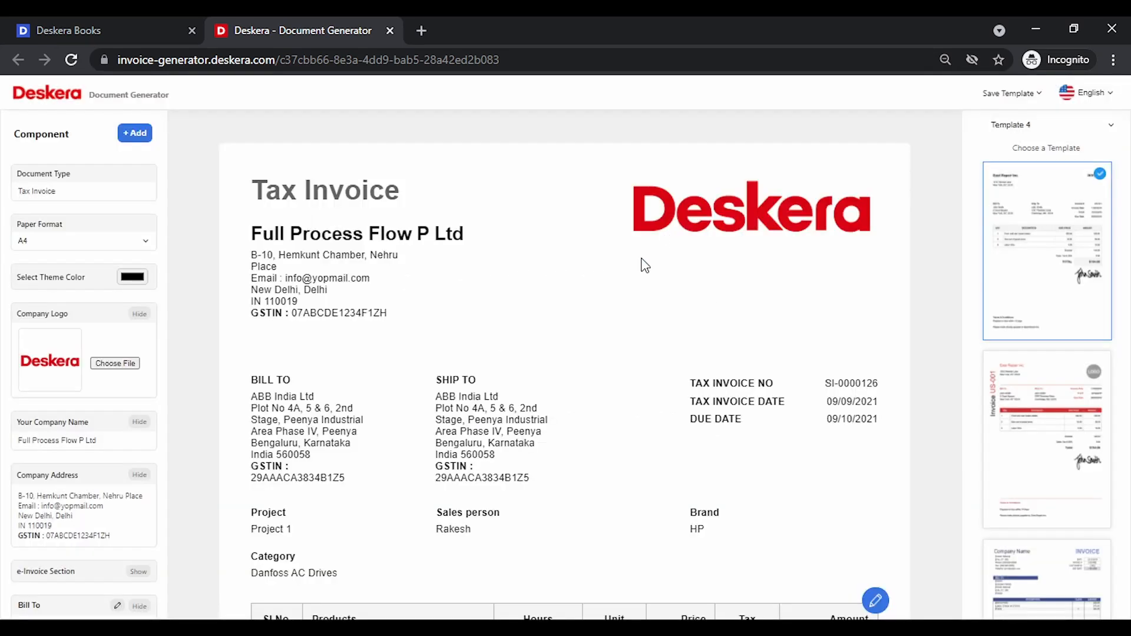
- Save the design as a new template named "New Invoice Template" and close the document generator
scroll(542, 404, "down", 2)
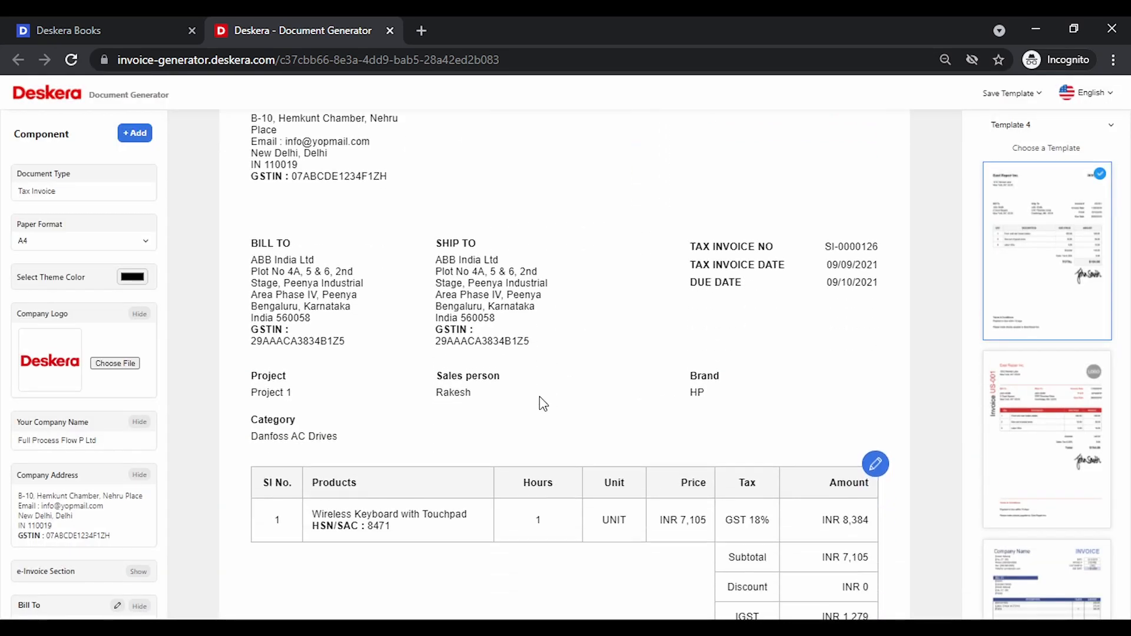
scroll(539, 401, "up", 2)
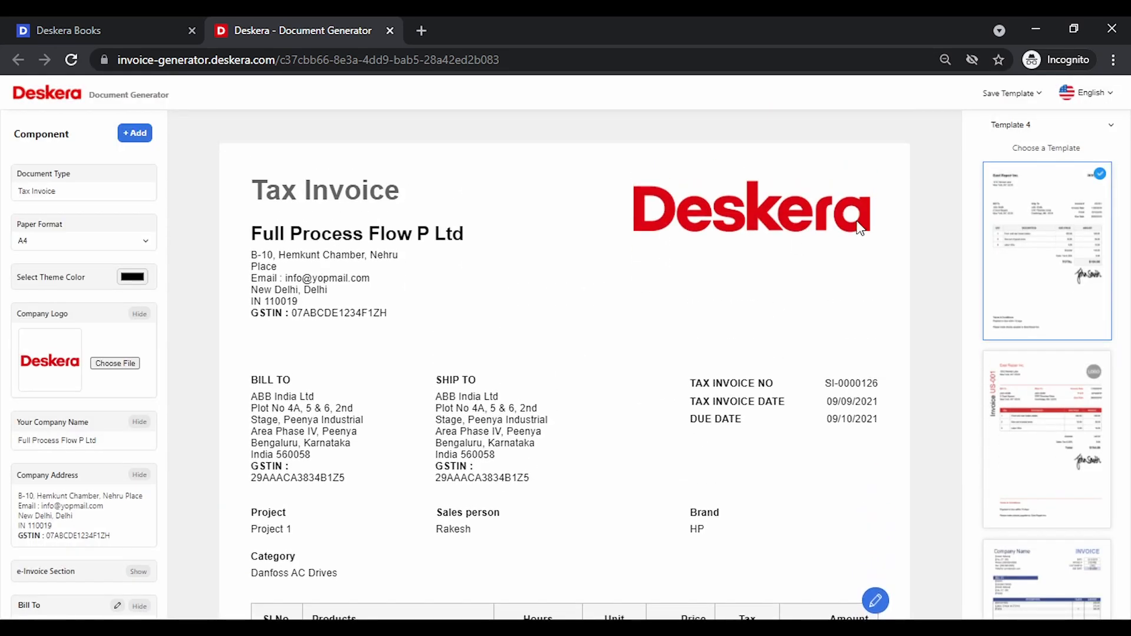
left_click(1027, 103)
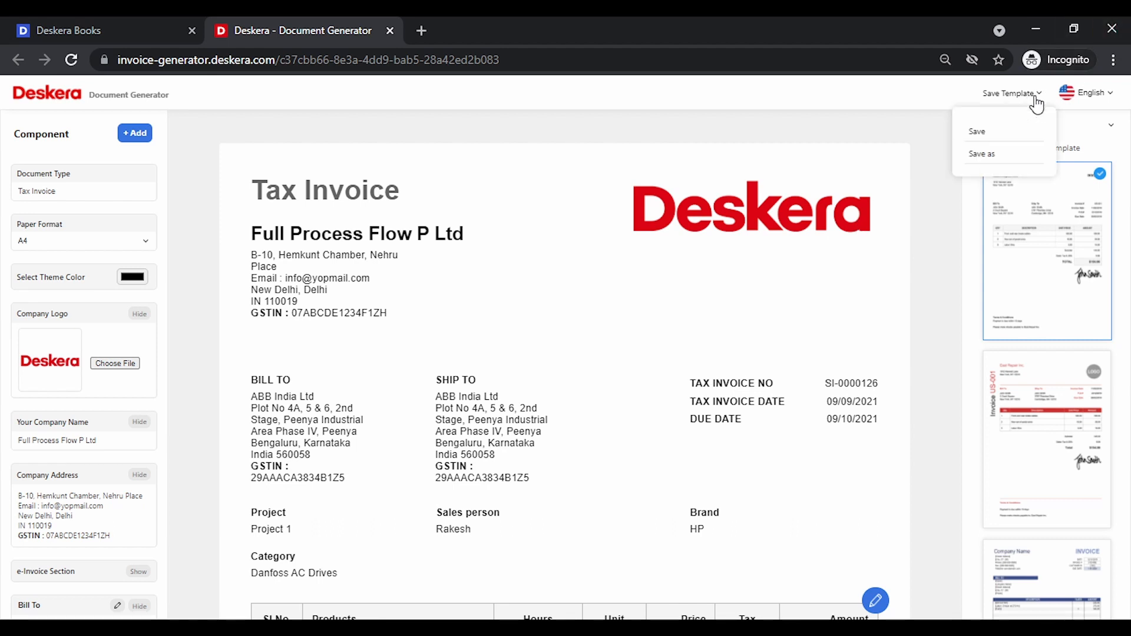
left_click(988, 158)
left_click(566, 366)
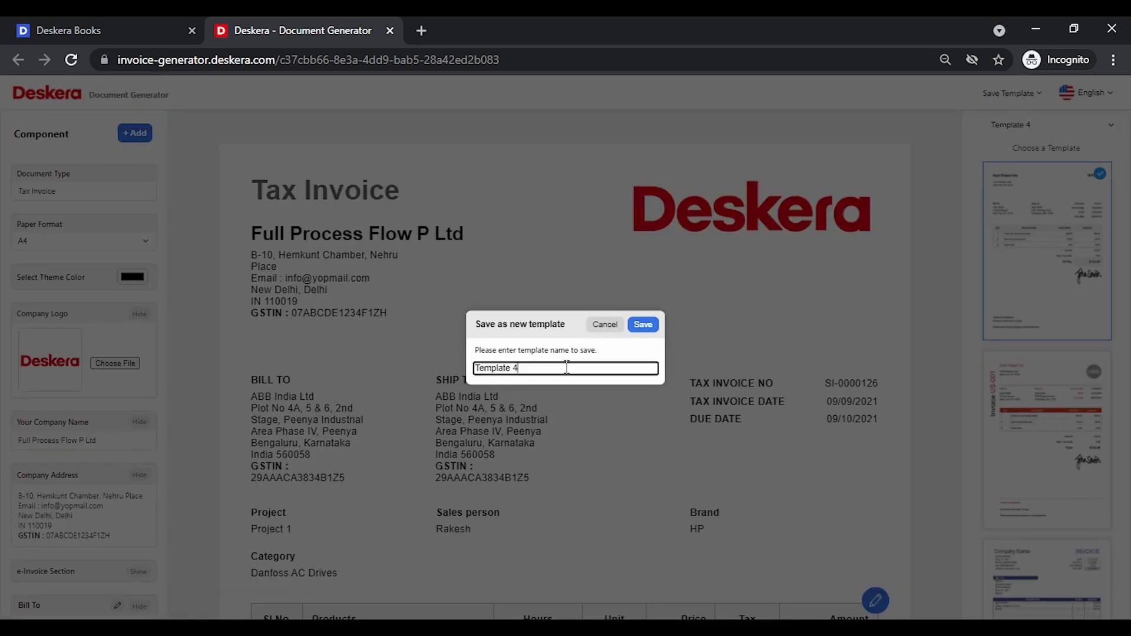
key("ctrl+a")
type("New Invoice Template")
left_click(646, 325)
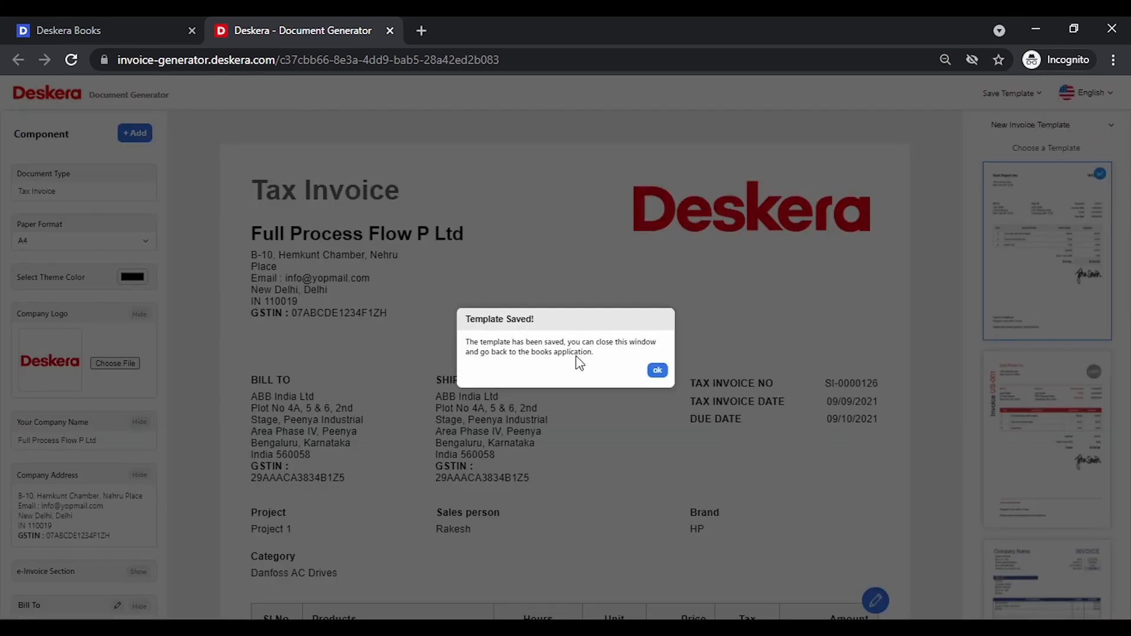
left_click(658, 371)
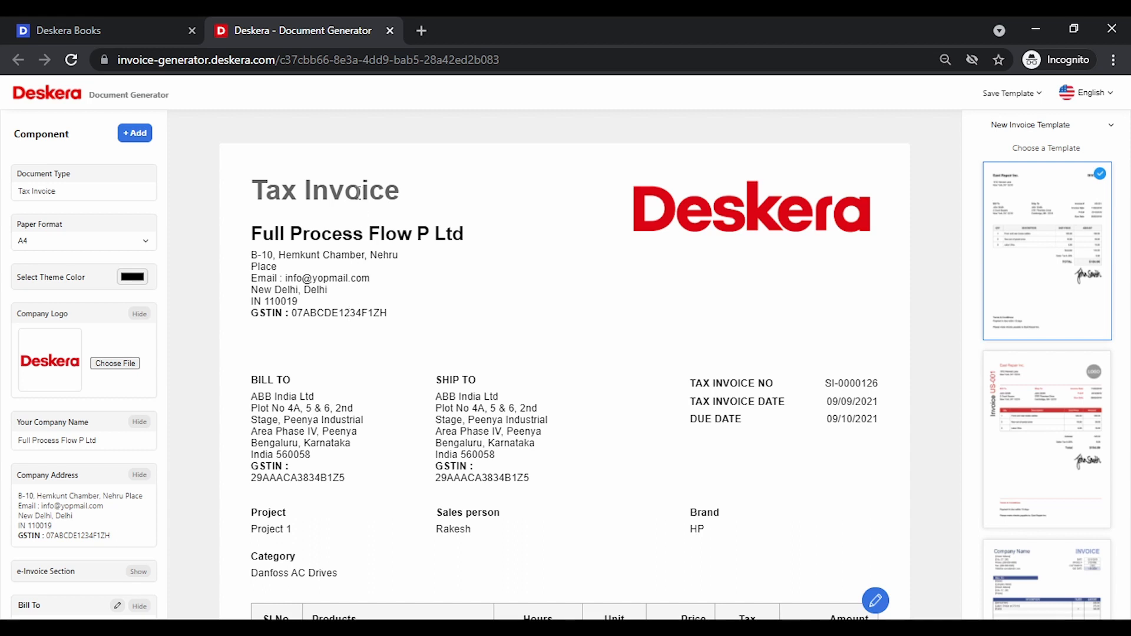
left_click(391, 29)
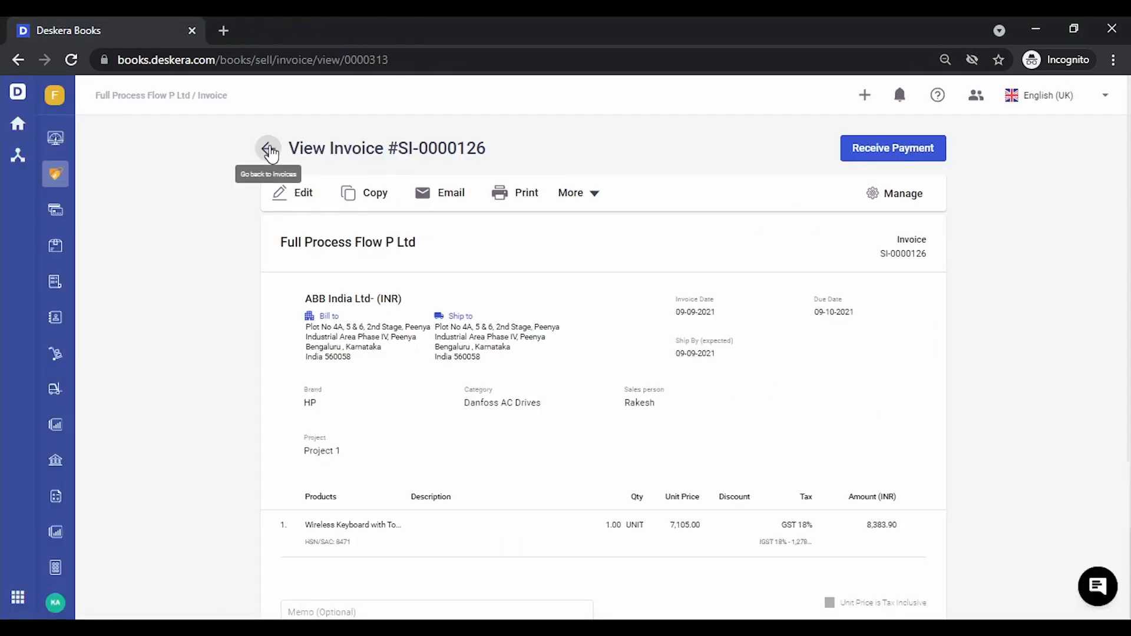
- Reopen the ABB India Ltd invoice dated 09-09-2021 from the invoice list and preview its printout with "New Invoice Template"
left_click(268, 149)
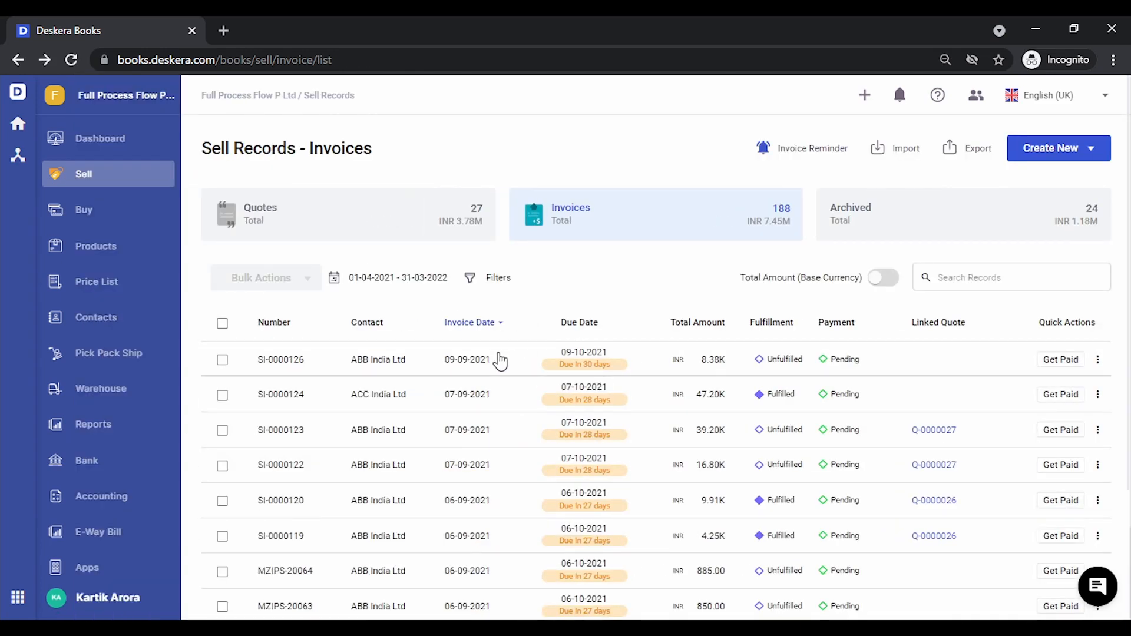
left_click(499, 361)
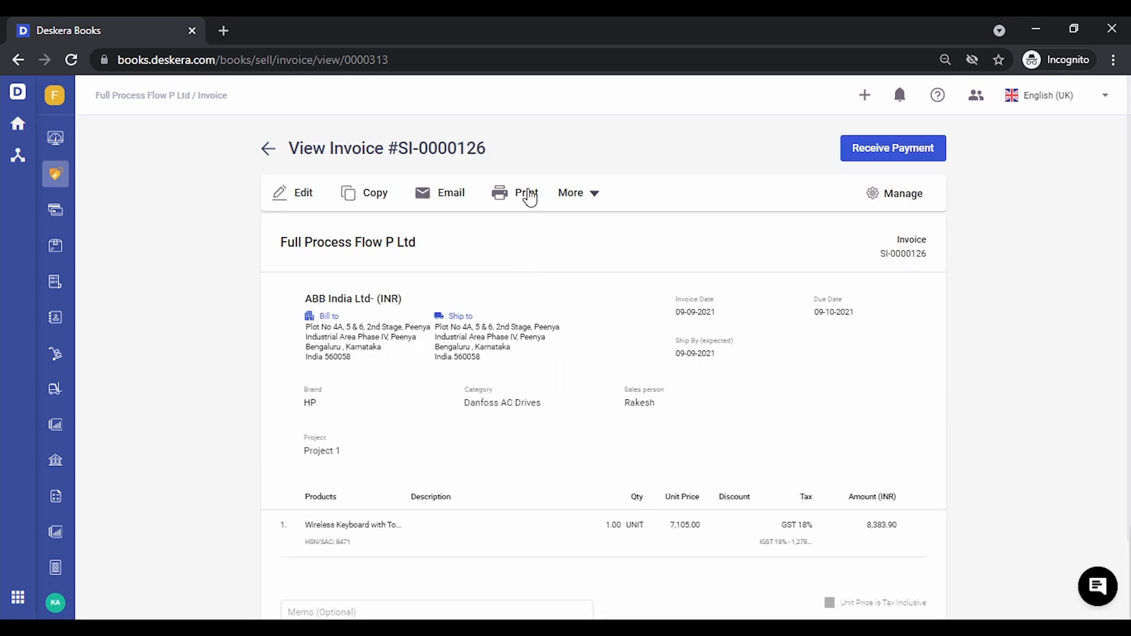
left_click(528, 195)
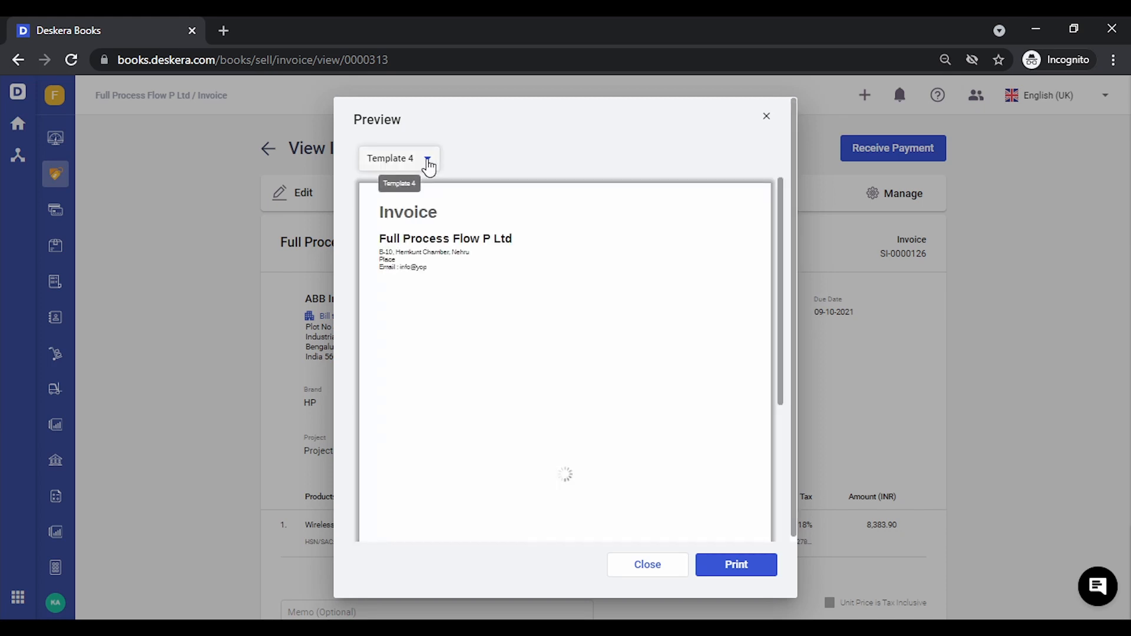
left_click(429, 167)
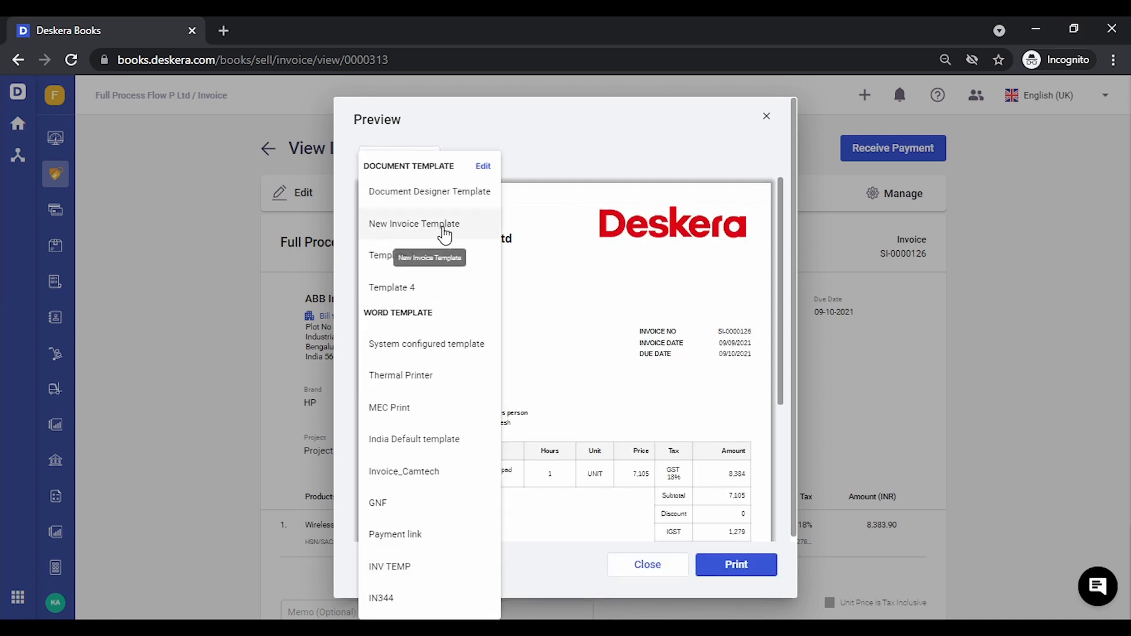
left_click(444, 235)
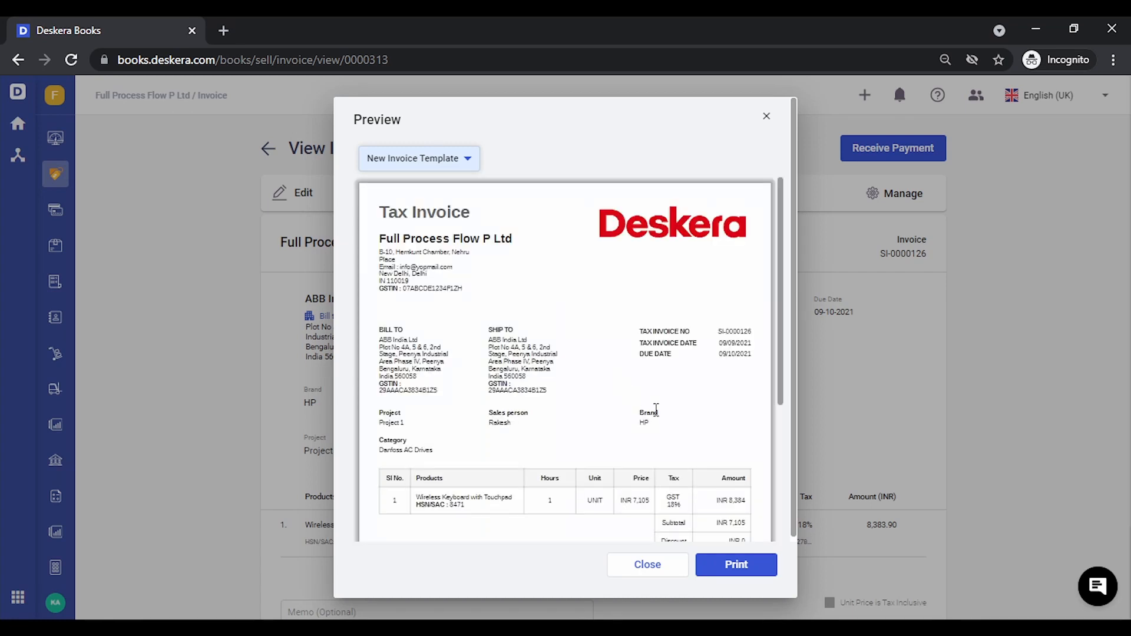
scroll(709, 474, "down", 3)
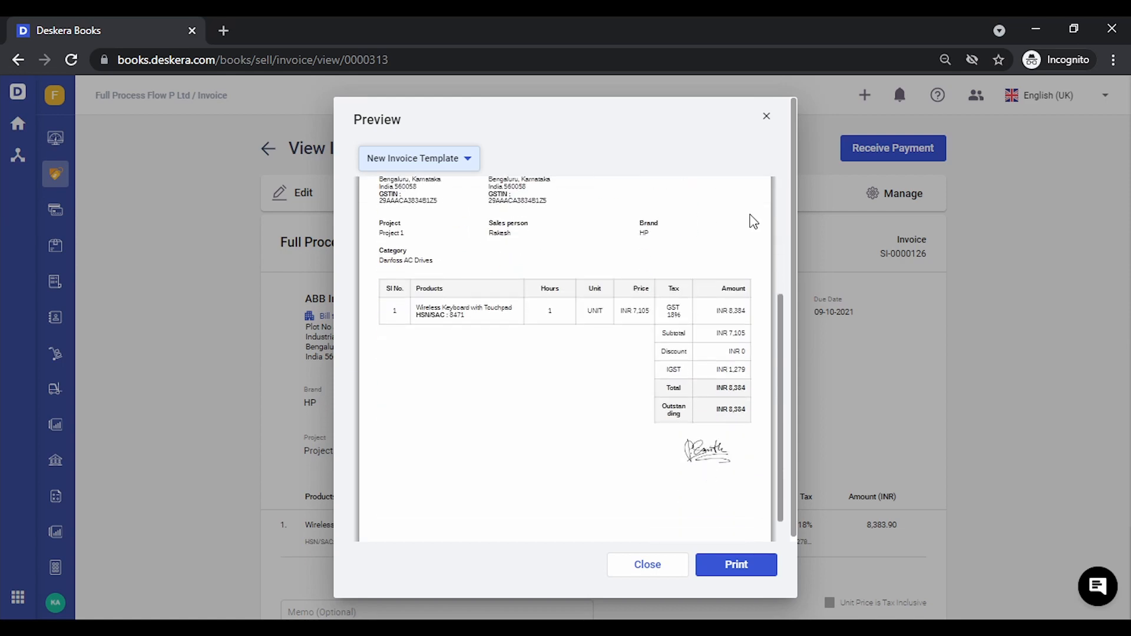
left_click(769, 114)
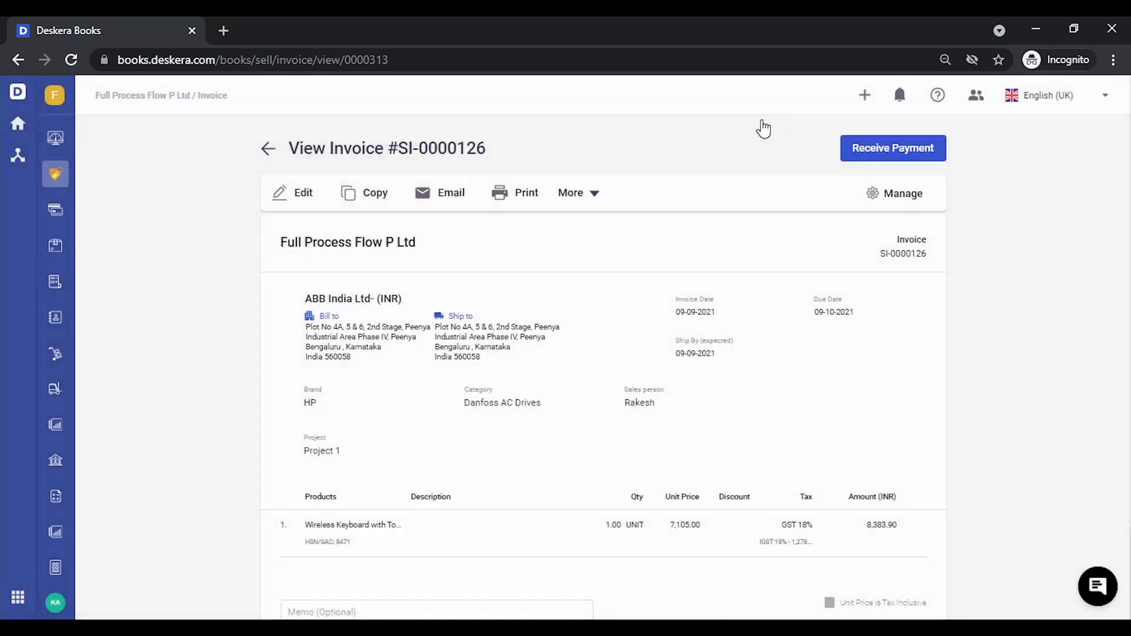
- Preview the invoice email with "New Invoice Template" as its document template, review the message details and close without sending
left_click(455, 207)
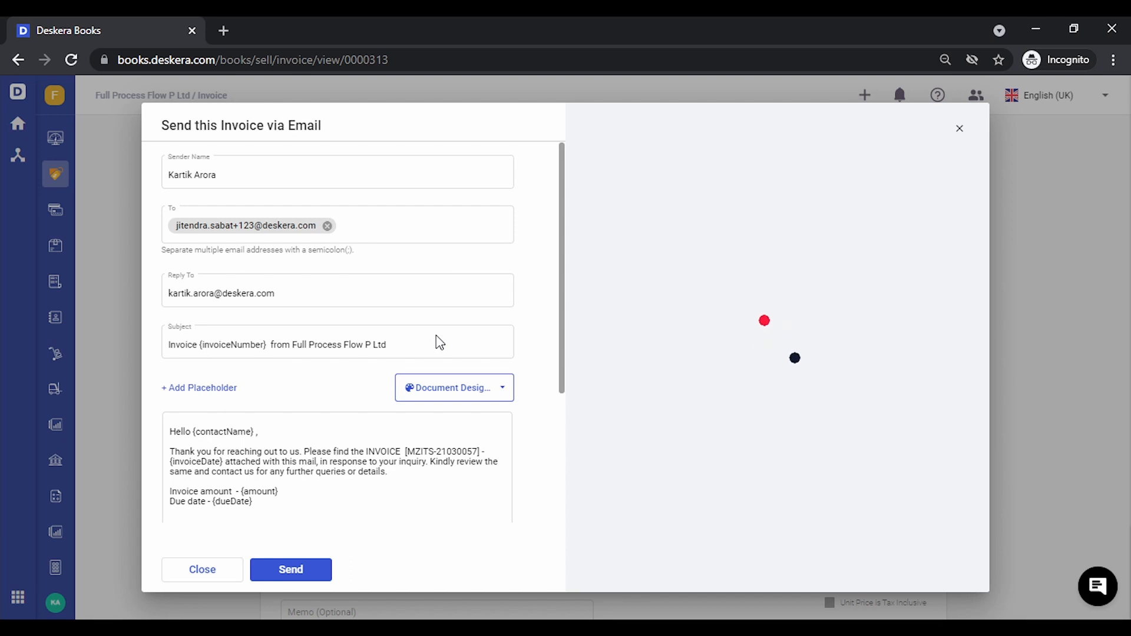
scroll(438, 342, "down", 1)
scroll(439, 342, "down", 3)
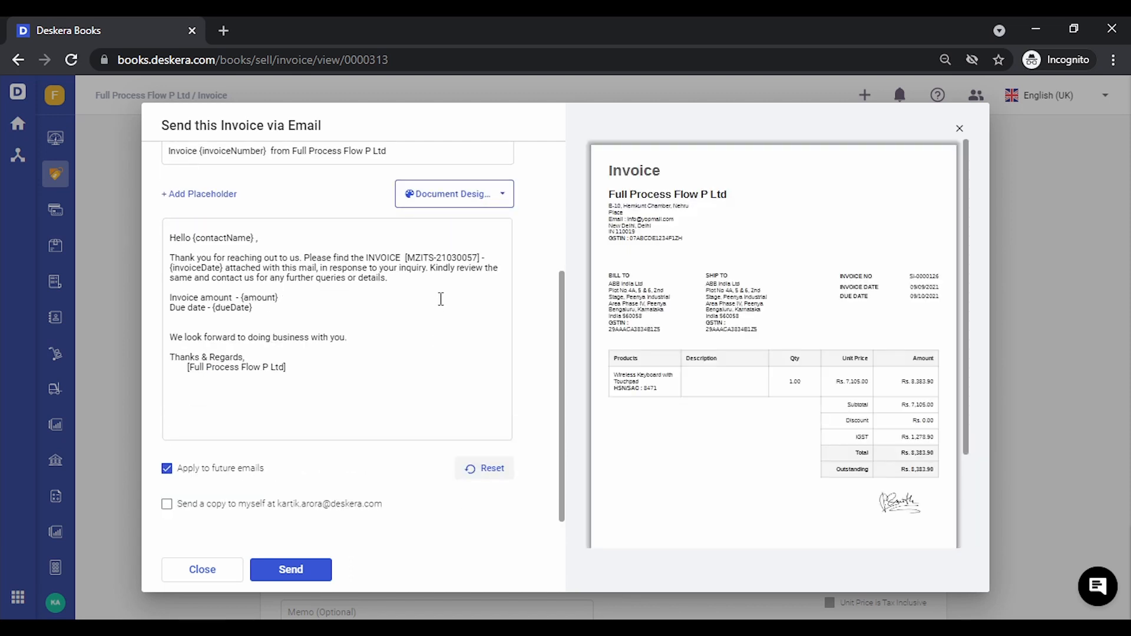
left_click(491, 200)
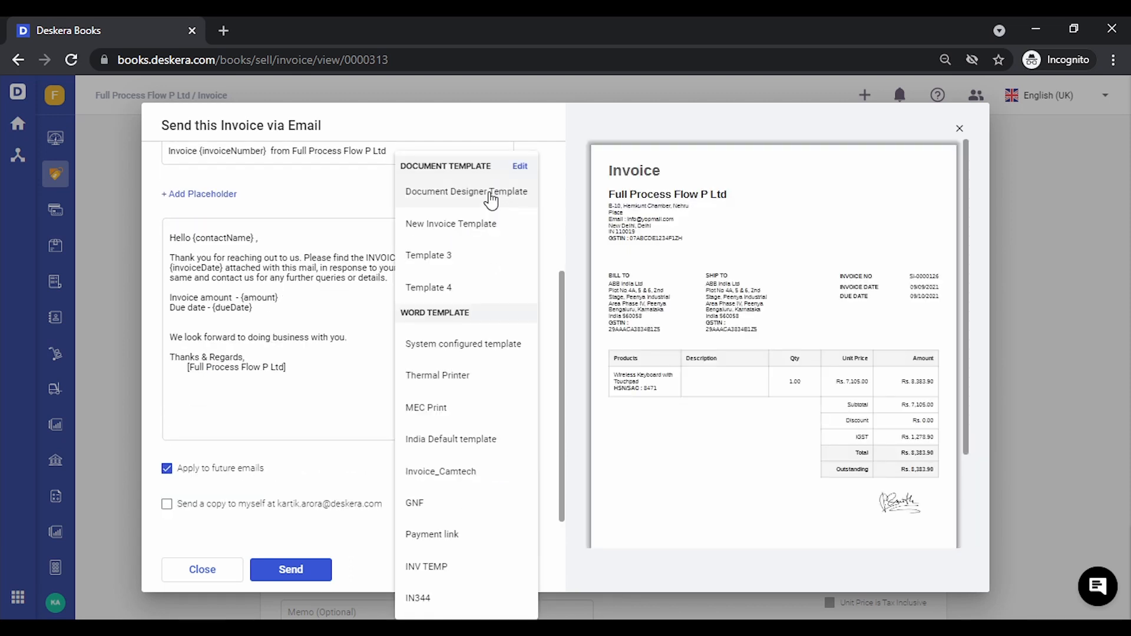
left_click(474, 219)
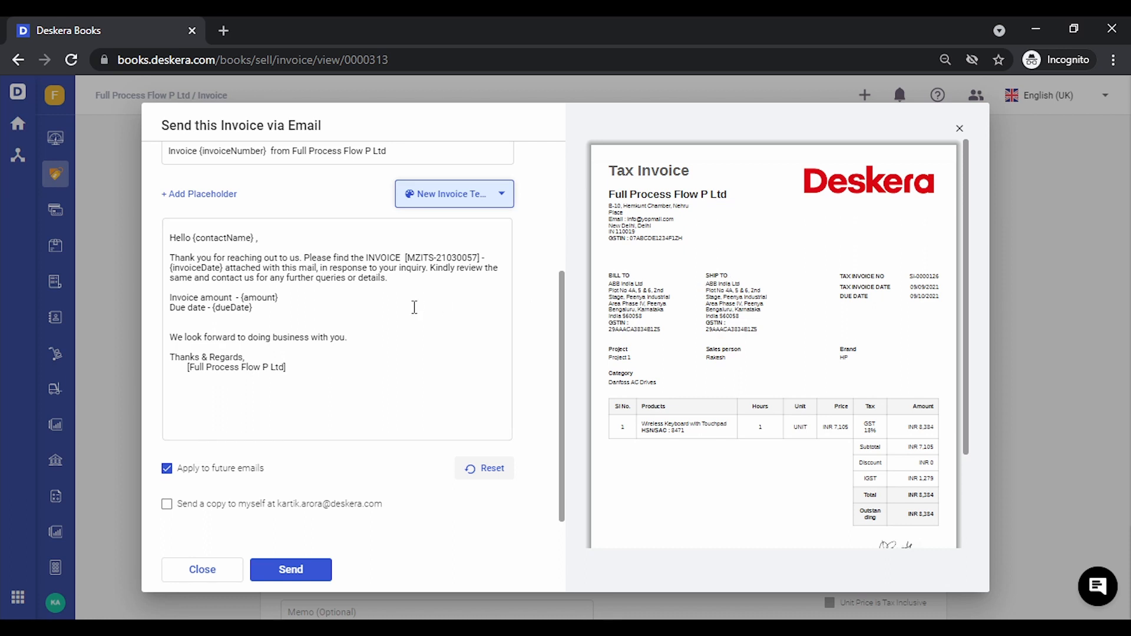
scroll(414, 307, "up", 1)
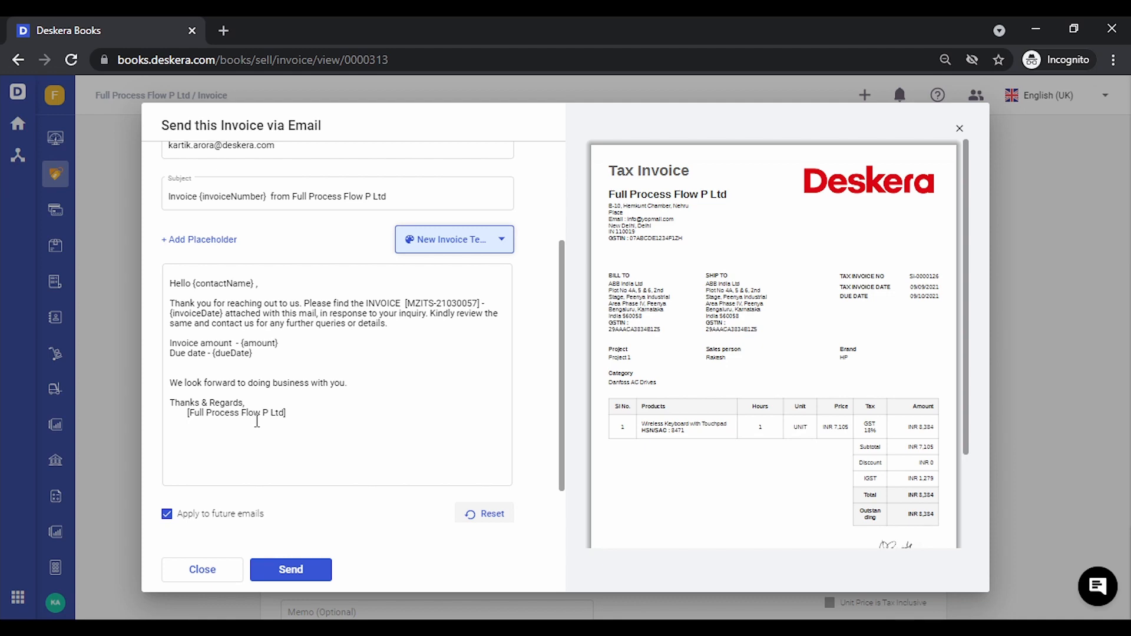
scroll(257, 420, "up", 3)
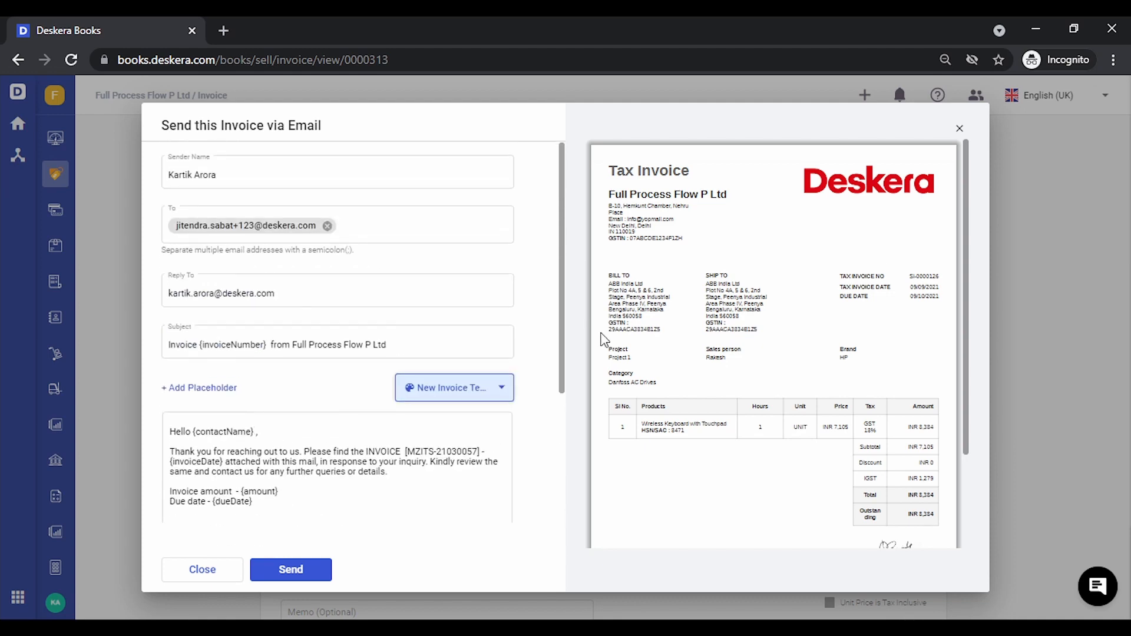
left_click(959, 129)
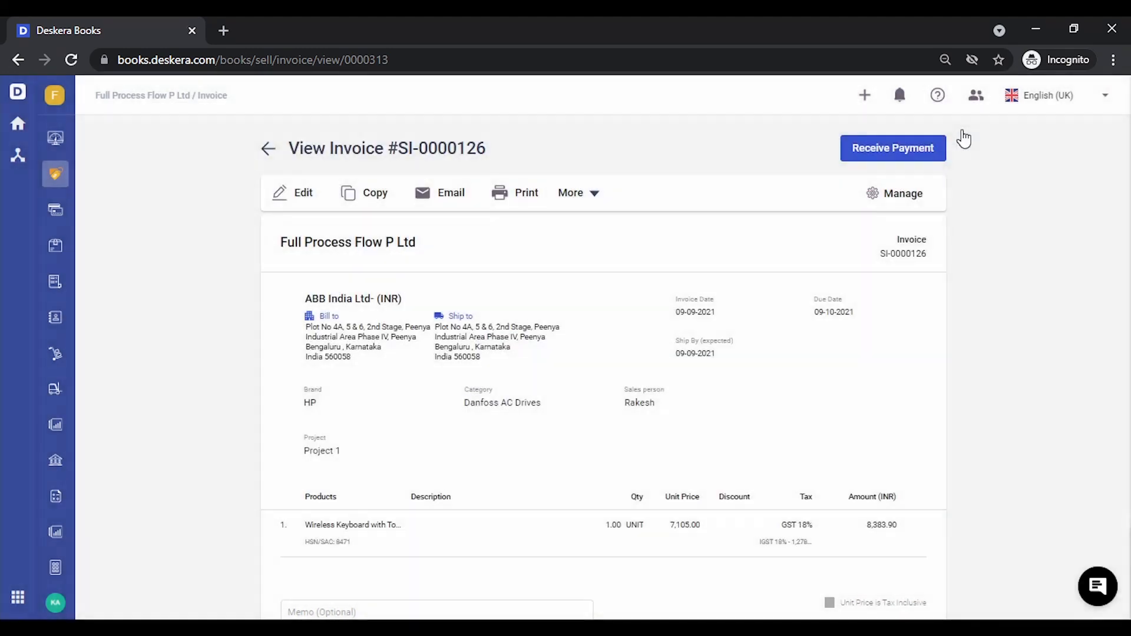